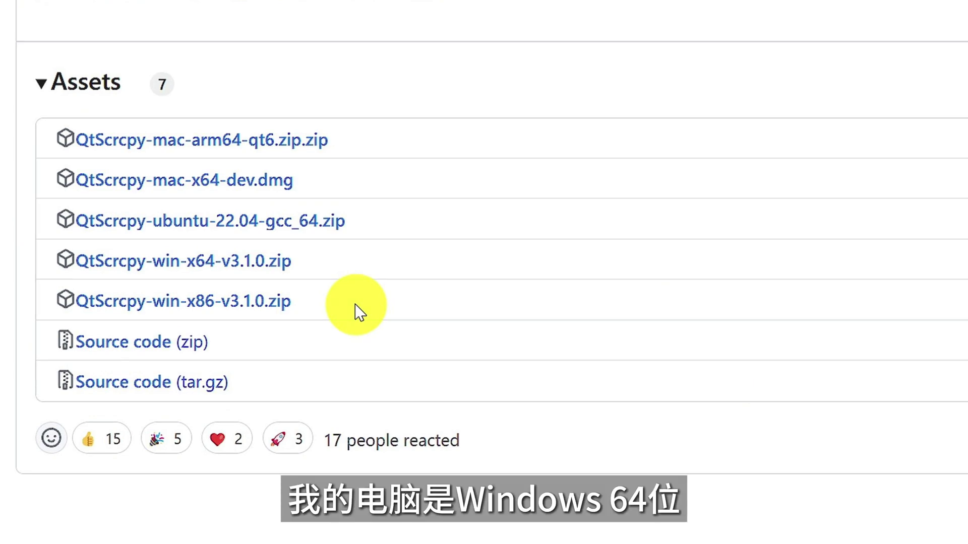
# Download QtScrcpy-win-x64-v3.1.0.zip from the release assets, show it in its download folder and close the browser
pyautogui.click(227, 267)
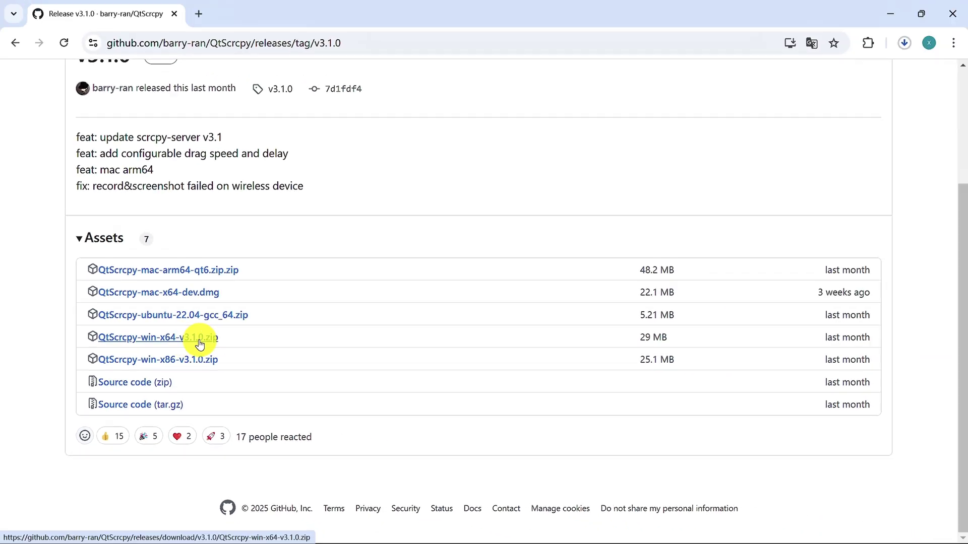
pyautogui.click(911, 49)
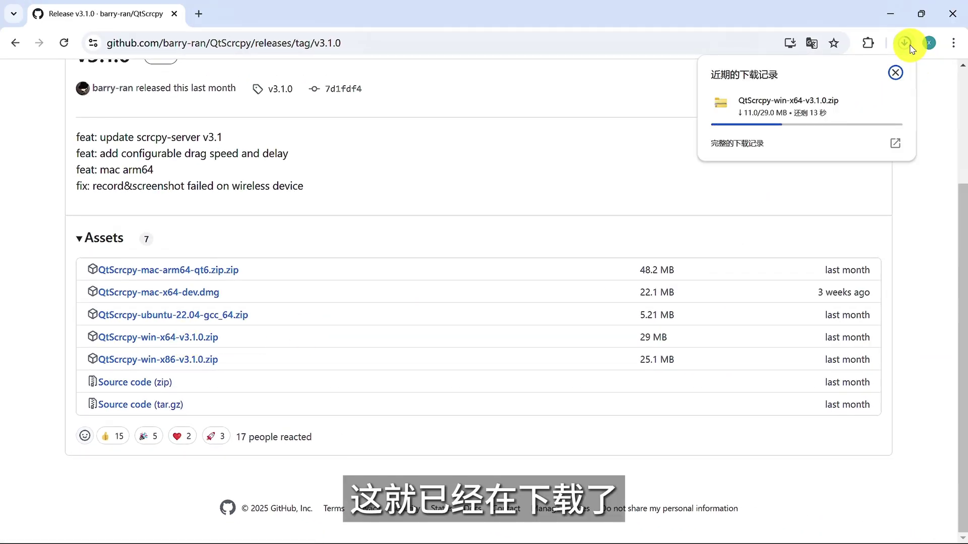
pyautogui.click(876, 88)
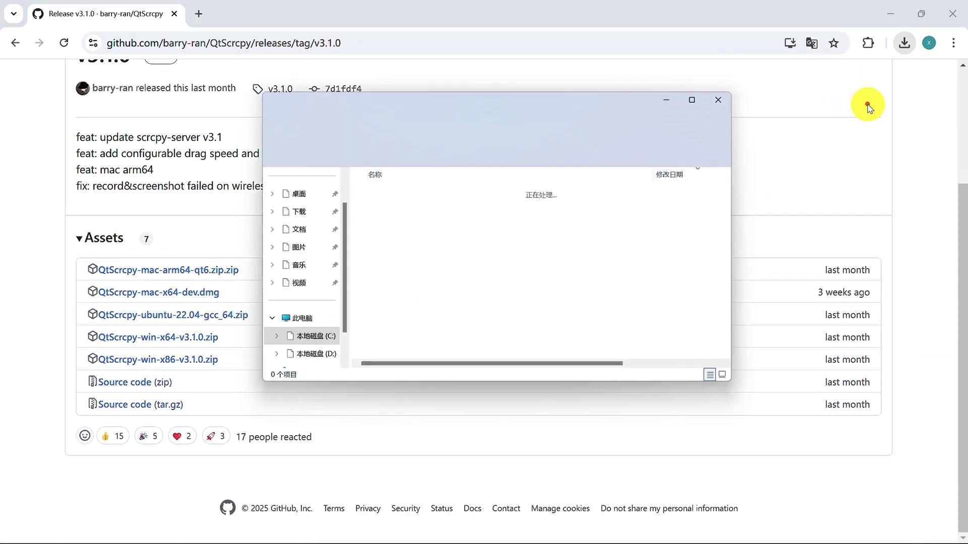
pyautogui.click(956, 14)
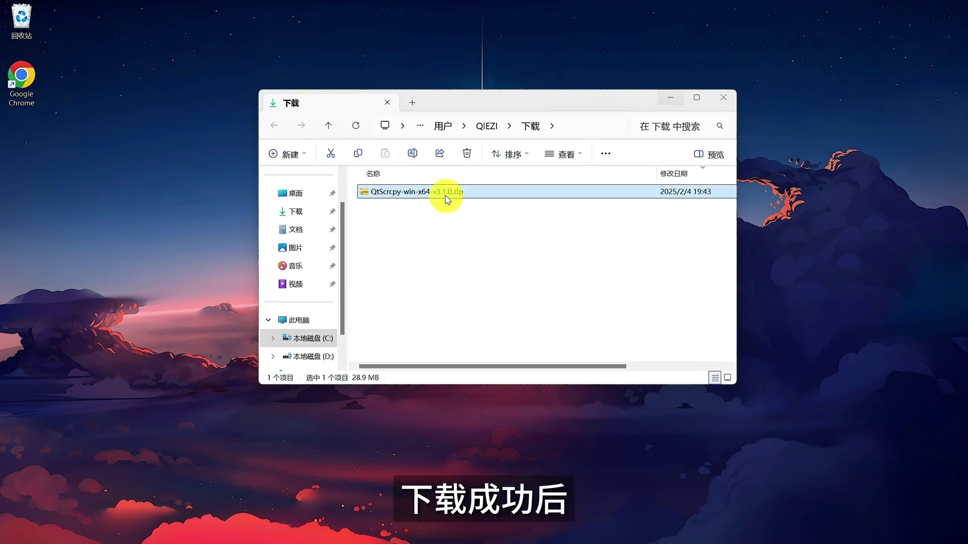
# Extract QtScrcpy-win-x64-v3.1.0.zip into the QtScrcpy-win-x64-v3.1.0 folder within Downloads
pyautogui.rightClick(445, 198)
pyautogui.click(495, 258)
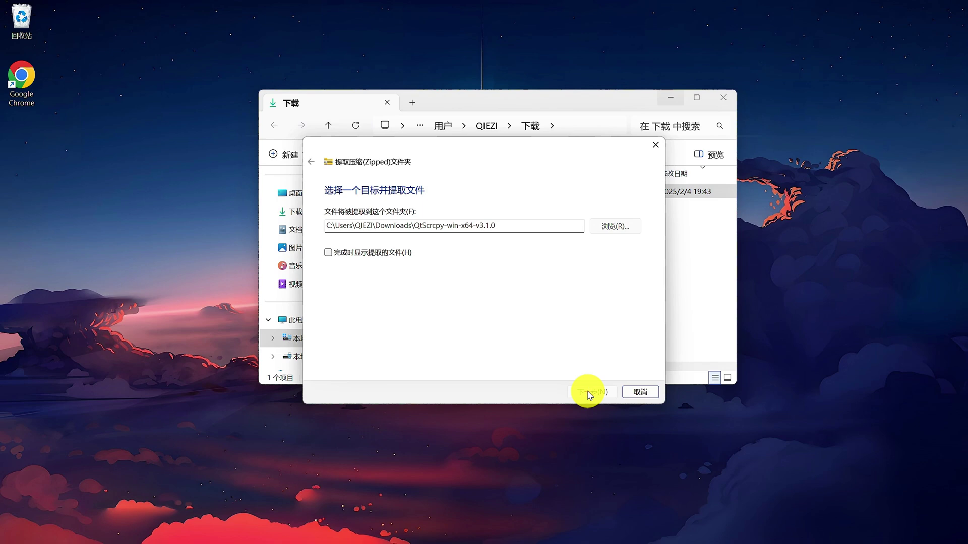
pyautogui.click(589, 393)
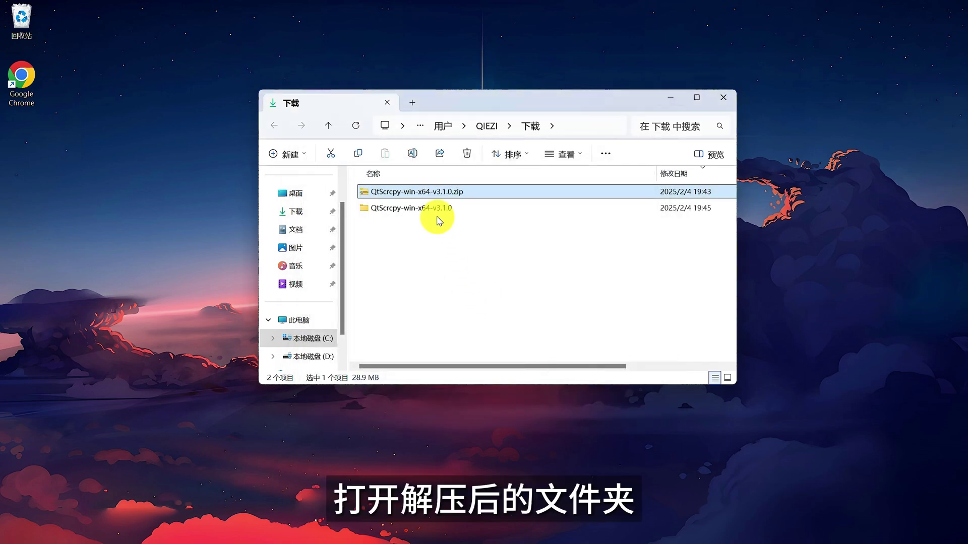
# Open the inner extracted QtScrcpy-win-x64-v3.1.0 folder and launch QtScrcpy.exe
pyautogui.doubleClick(437, 210)
pyautogui.doubleClick(437, 211)
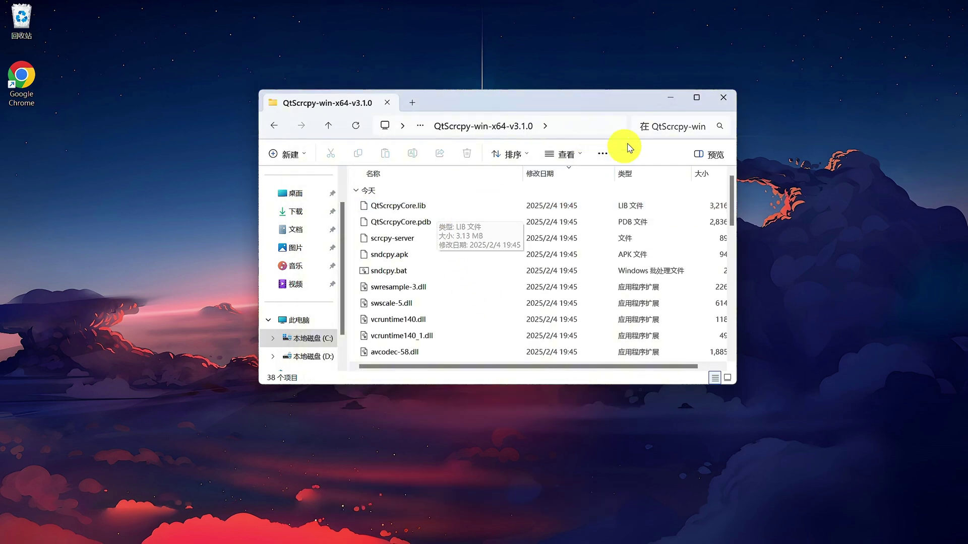
pyautogui.click(697, 100)
pyautogui.scroll(-4, 604, 252)
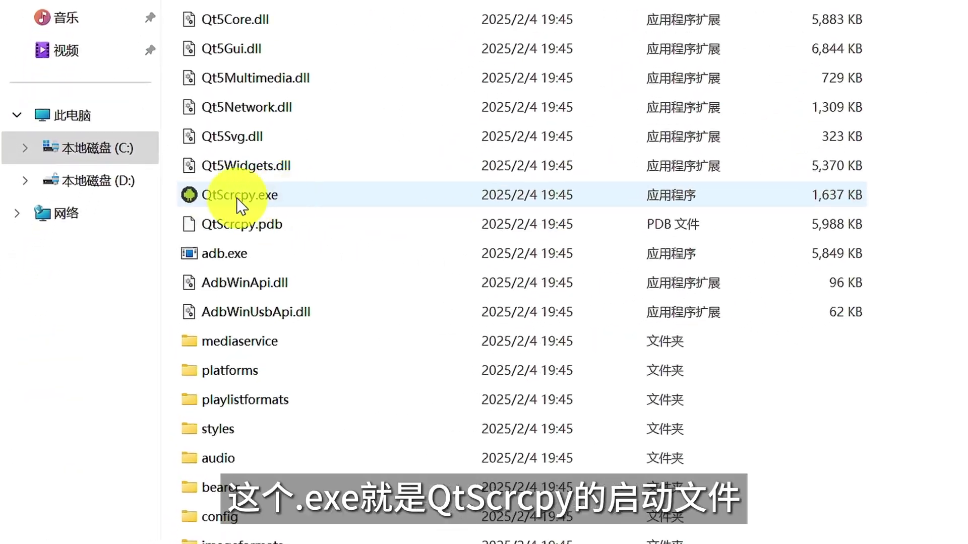
pyautogui.moveTo(326, 206)
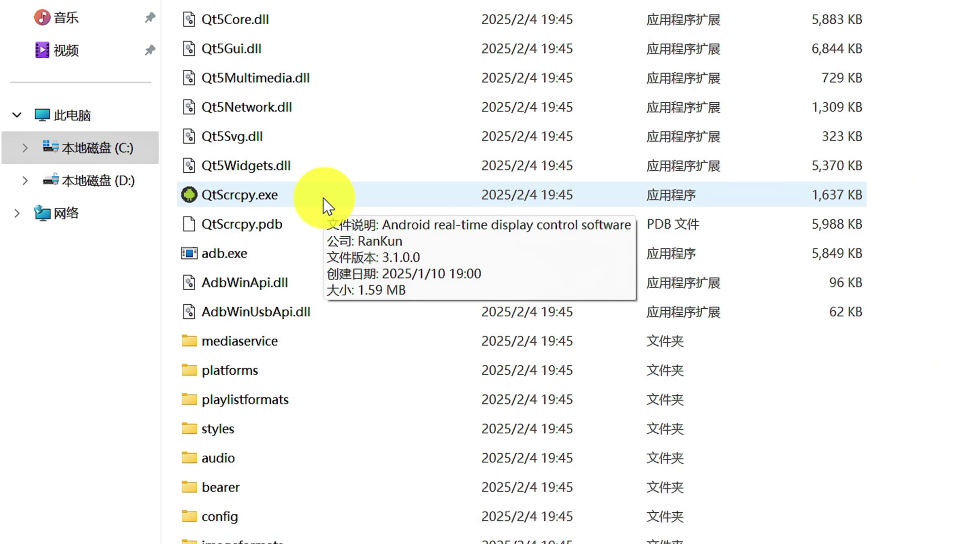
pyautogui.doubleClick(258, 201)
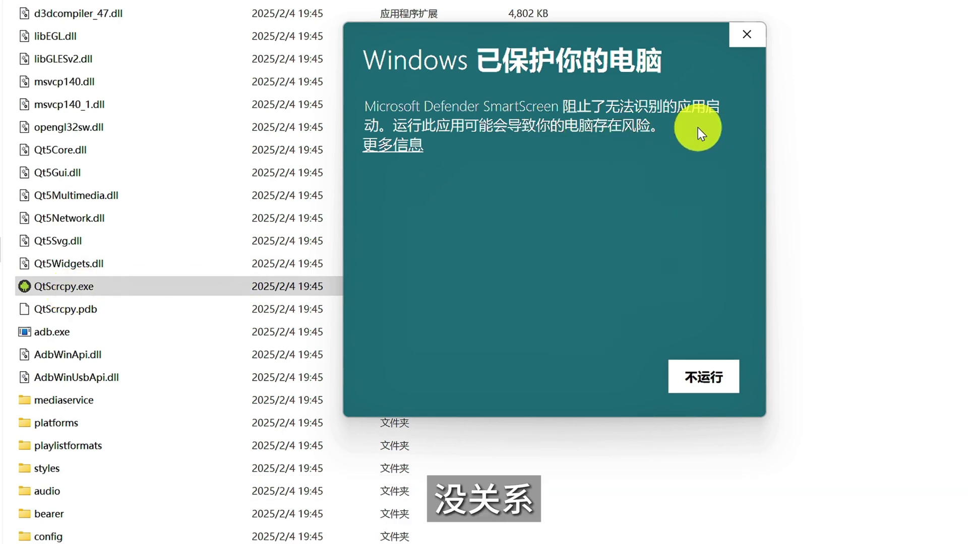
# Let QtScrcpy.exe run anyway despite the SmartScreen block, and reposition its window on the desktop
pyautogui.click(411, 143)
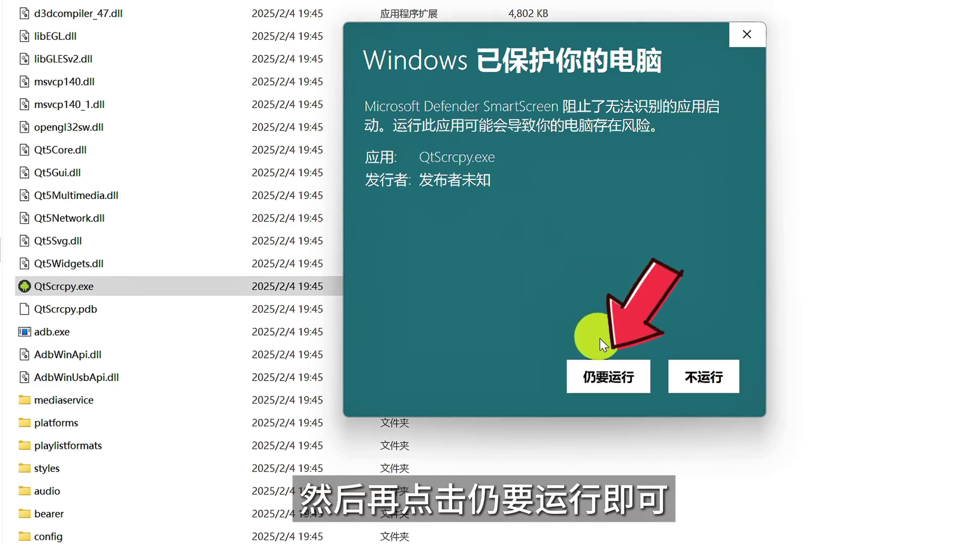
pyautogui.click(609, 376)
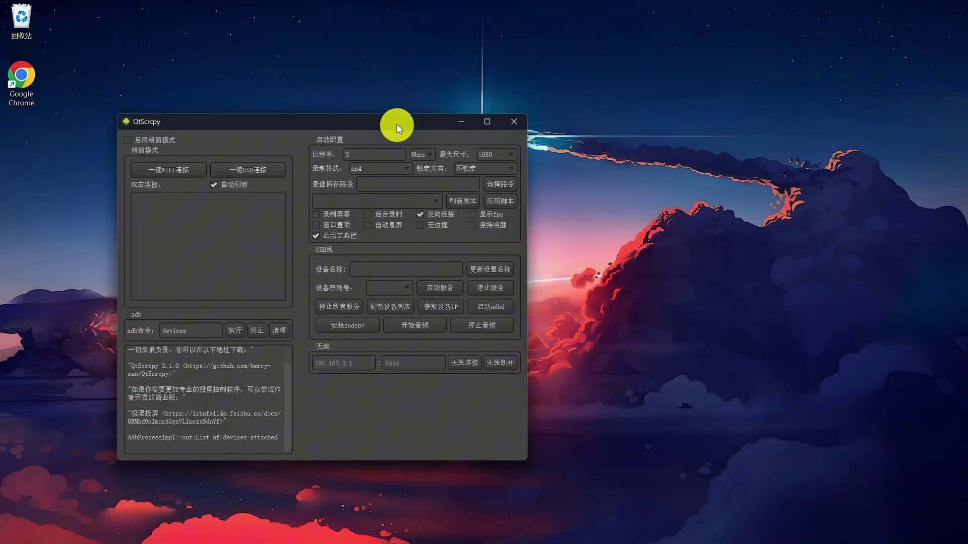
pyautogui.moveTo(398, 127); pyautogui.dragTo(529, 69)
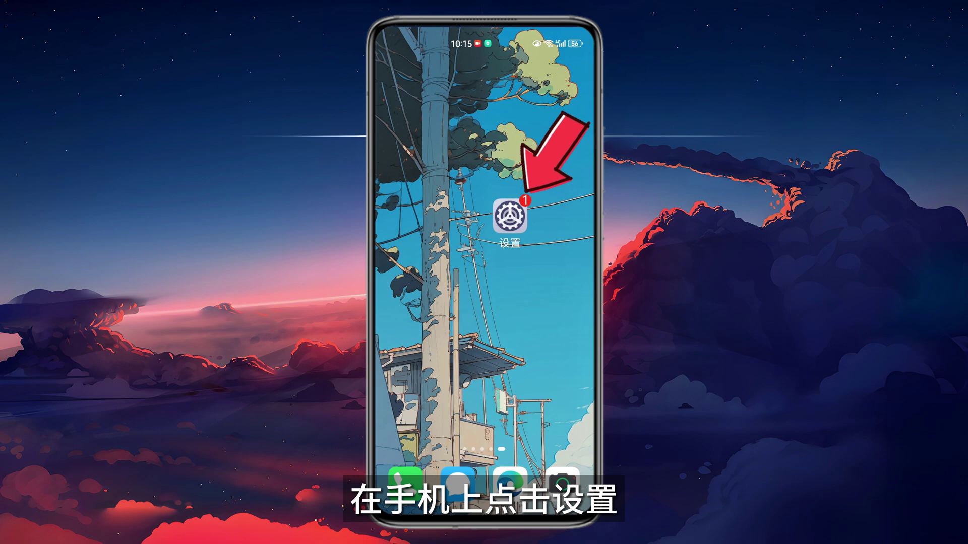
# Unlock the phone's developer options by tapping the HarmonyOS version about seven times in the About phone settings
pyautogui.click(510, 216)
pyautogui.moveTo(526, 469); pyautogui.dragTo(564, 29)
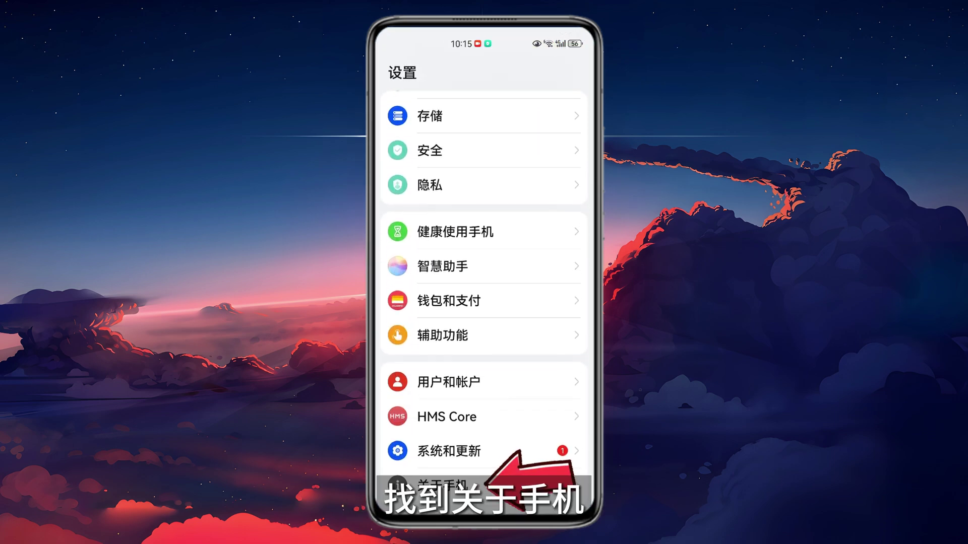
pyautogui.click(442, 484)
pyautogui.click(484, 378)
pyautogui.click(484, 381)
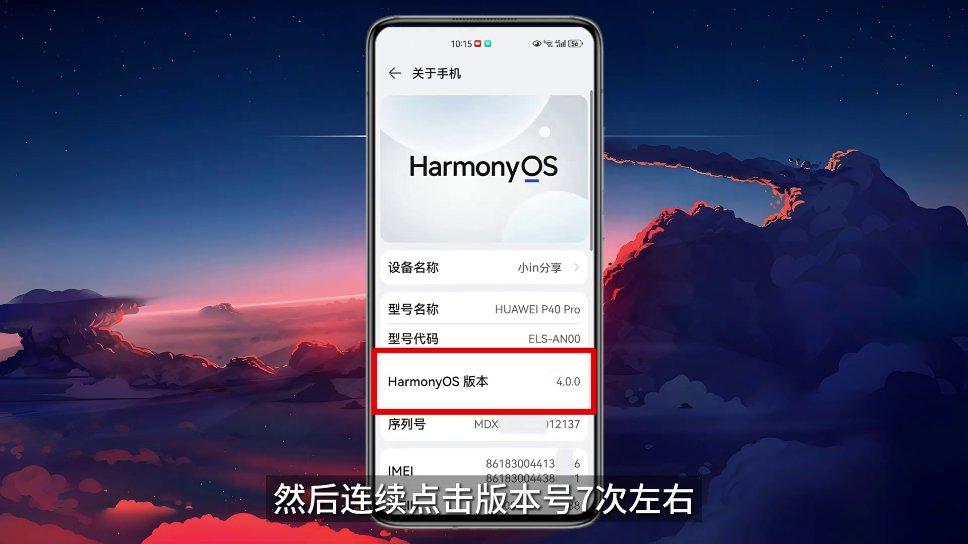
pyautogui.click(484, 381)
pyautogui.click(484, 381)
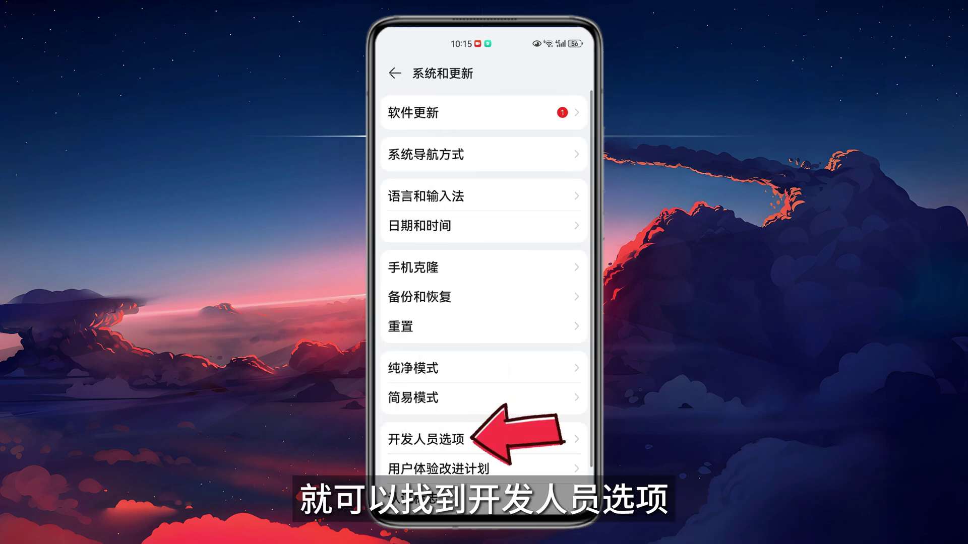
# In the phone's developer options, enable USB debugging, disable the USB connection prompt, and allow ADB debugging in charge-only mode
pyautogui.click(426, 439)
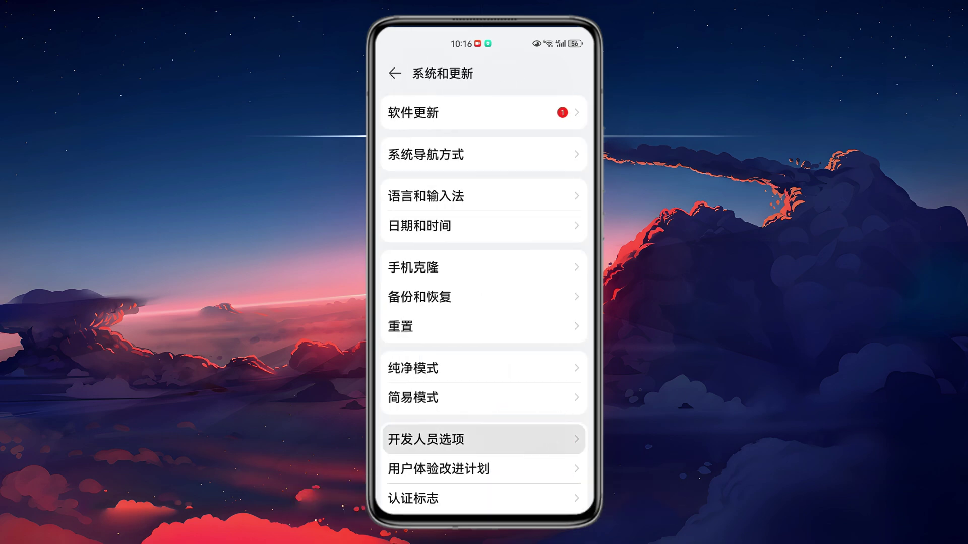
pyautogui.scroll(-5, 511, 388)
pyautogui.scroll(-3, 510, 388)
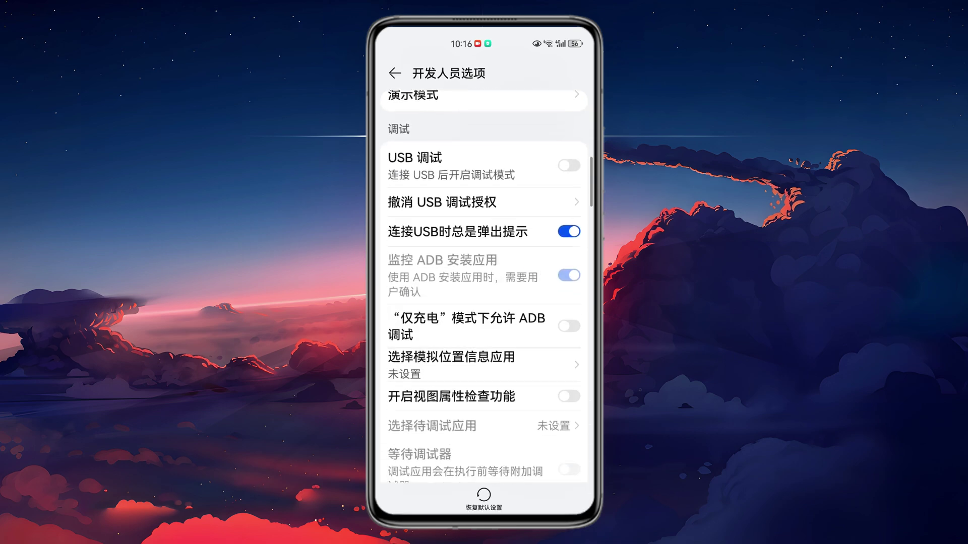
pyautogui.click(568, 166)
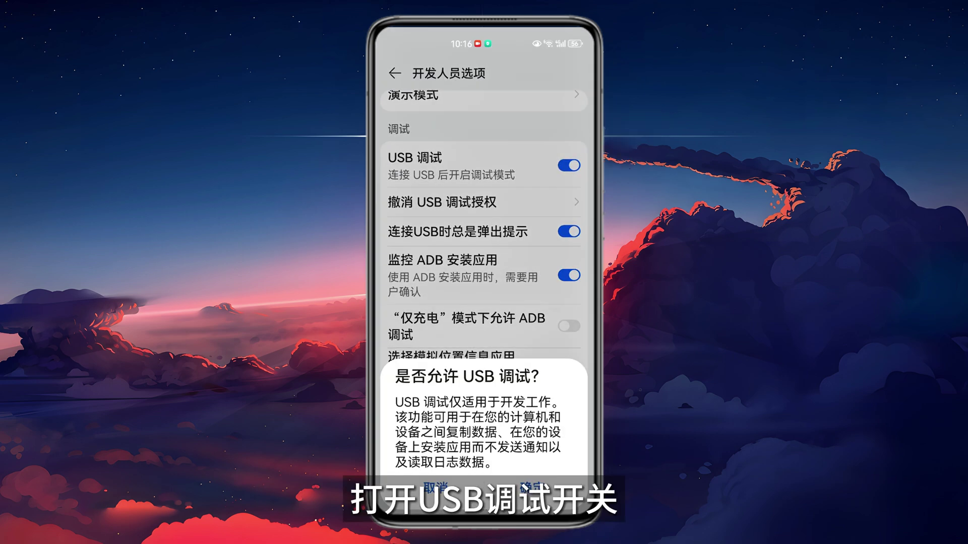
pyautogui.click(529, 487)
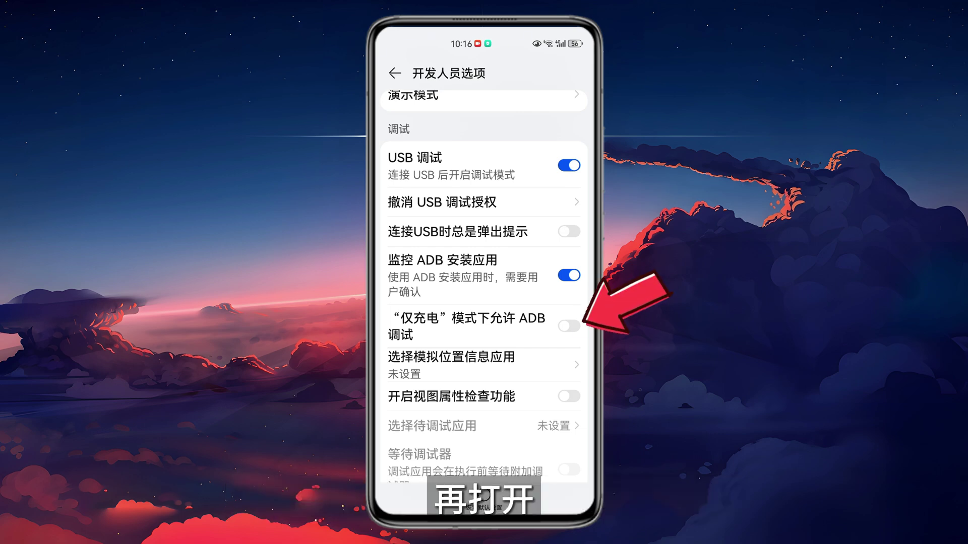
pyautogui.click(569, 326)
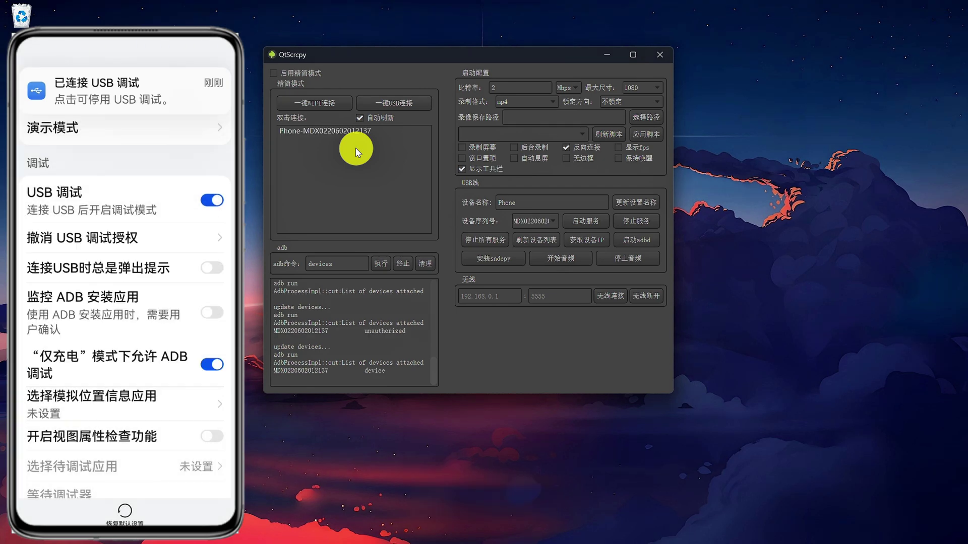
# Mirror the USB-connected phone on the computer and navigate from its developer options back to the home screen
pyautogui.click(356, 147)
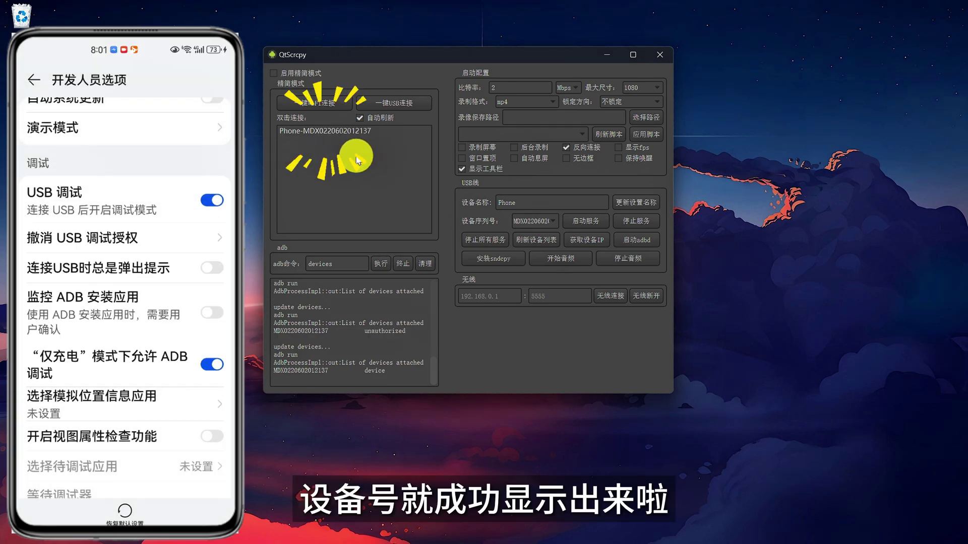
pyautogui.doubleClick(321, 133)
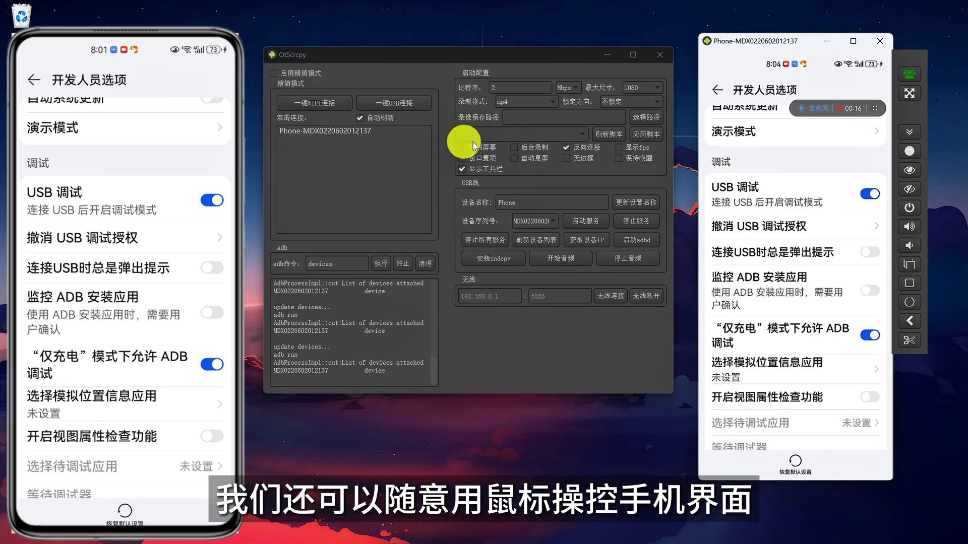
pyautogui.click(718, 90)
pyautogui.click(717, 90)
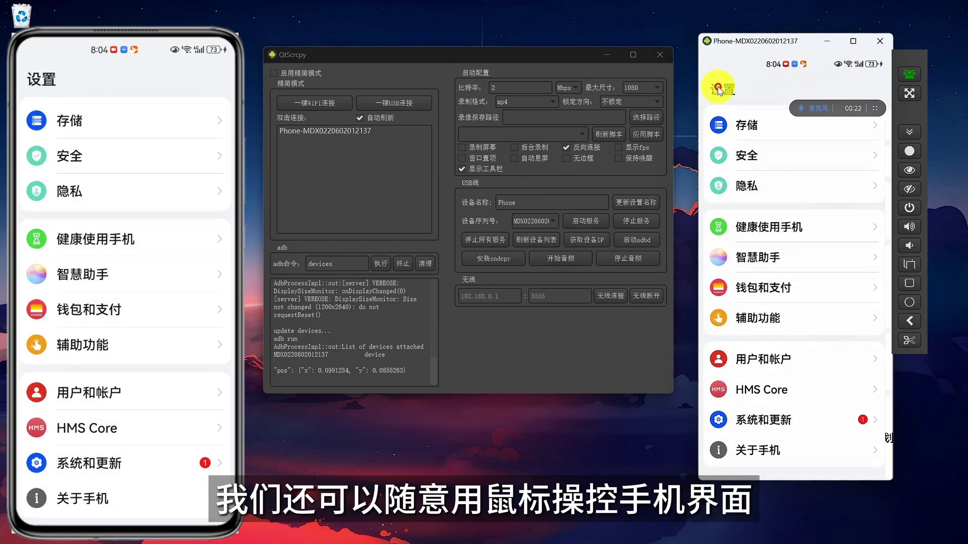
pyautogui.moveTo(827, 480); pyautogui.dragTo(838, 303)
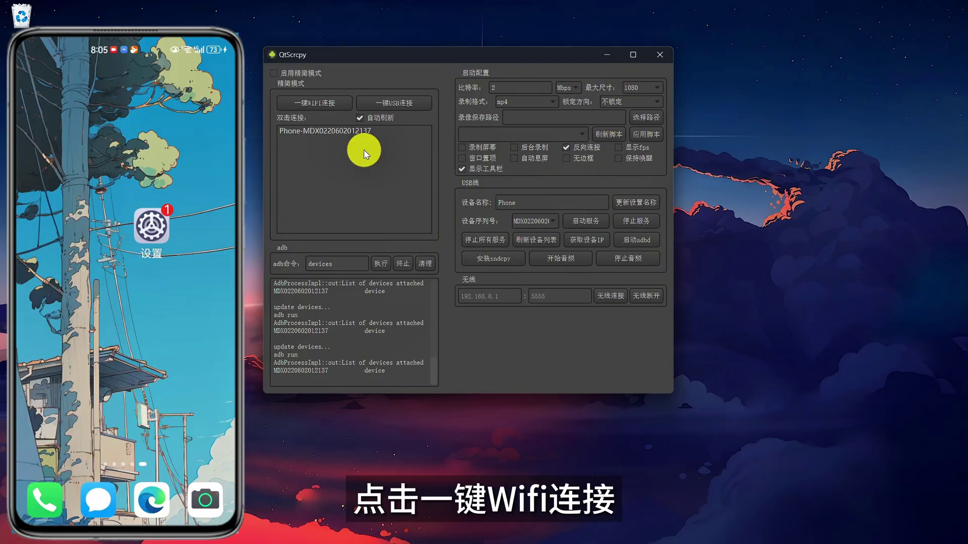
# Connect the phone to QtScrcpy over Wi-Fi and start adbd on it
pyautogui.click(322, 104)
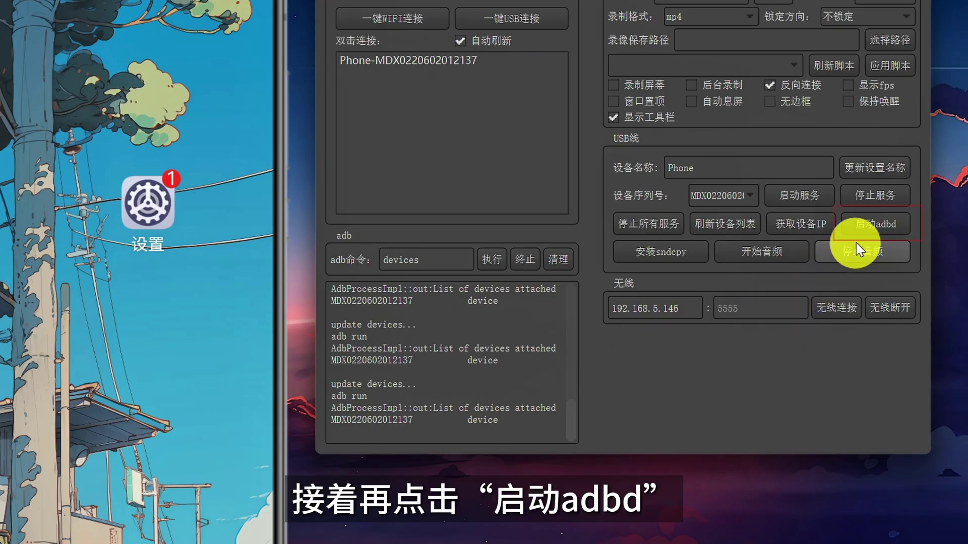
pyautogui.click(874, 225)
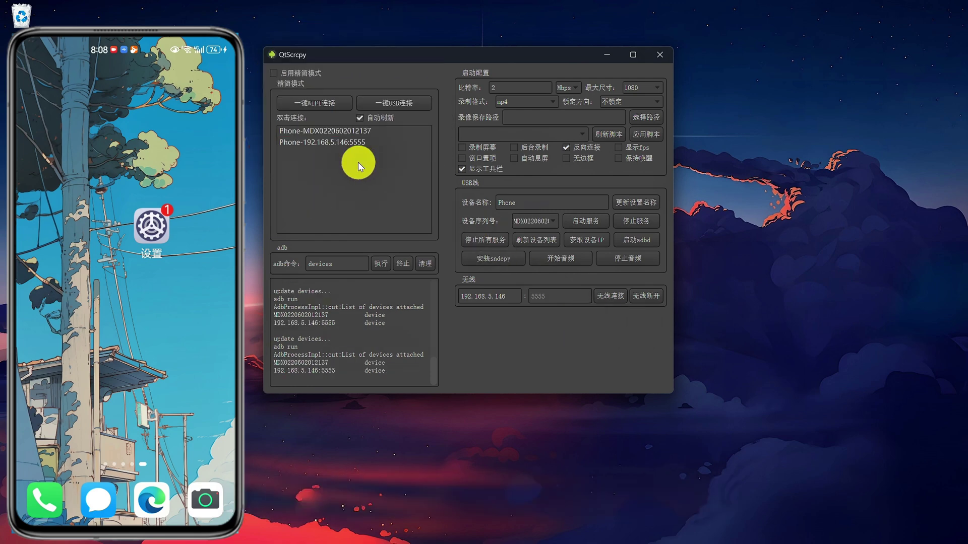
# Mirror the wirelessly connected phone and swipe back and forth between its home screen pages
pyautogui.doubleClick(327, 144)
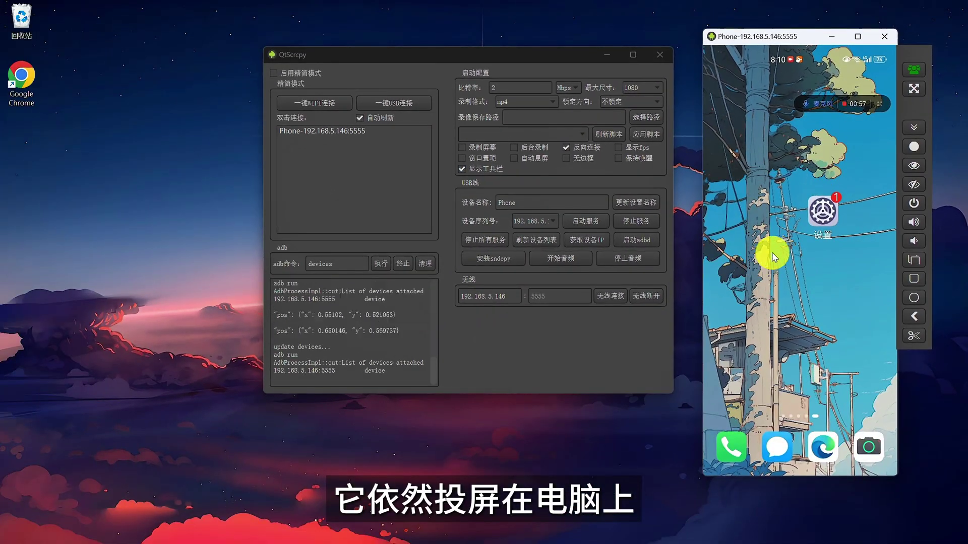
pyautogui.moveTo(767, 248); pyautogui.dragTo(929, 255)
pyautogui.moveTo(855, 277); pyautogui.dragTo(770, 280)
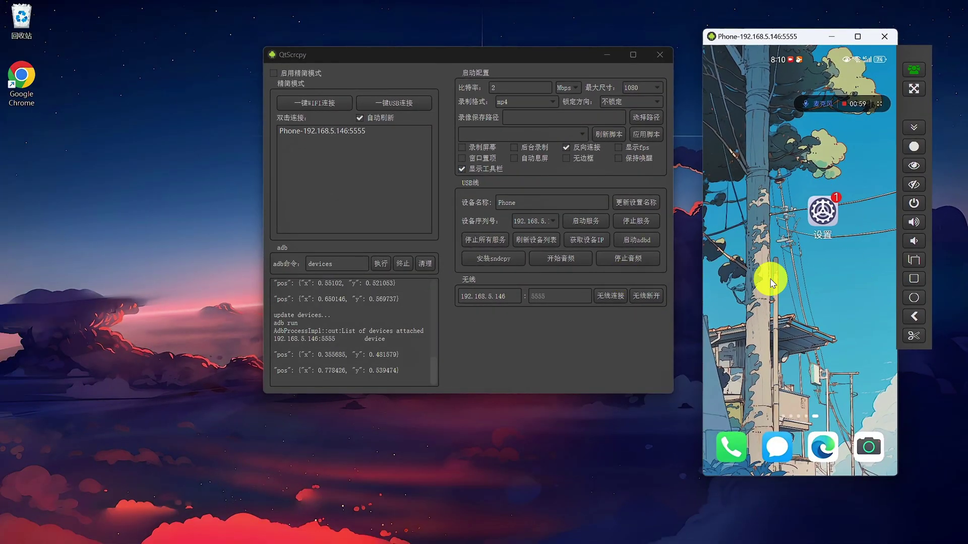
# Close the phone mirror and the QtScrcpy window, and quit the program completely from the system tray
pyautogui.click(884, 37)
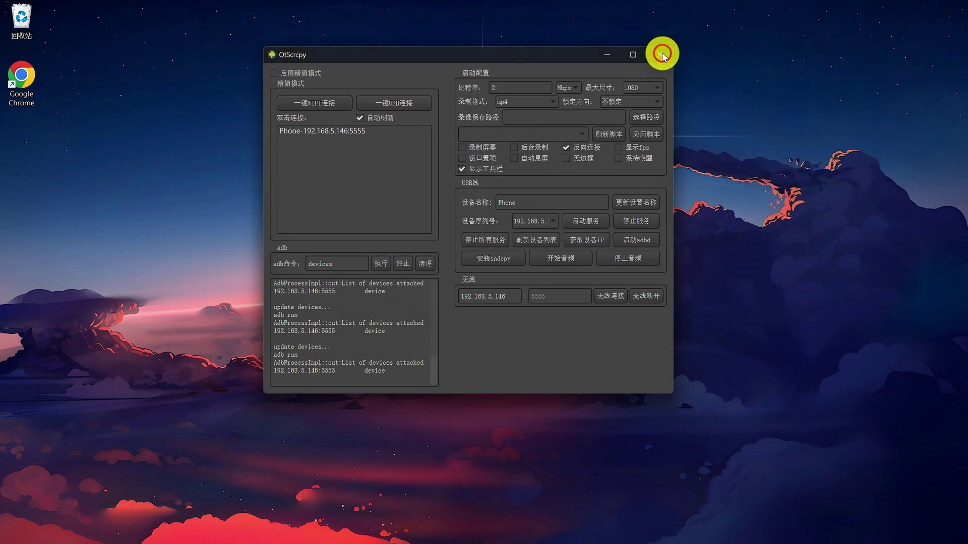
pyautogui.click(662, 54)
pyautogui.click(798, 530)
pyautogui.rightClick(754, 474)
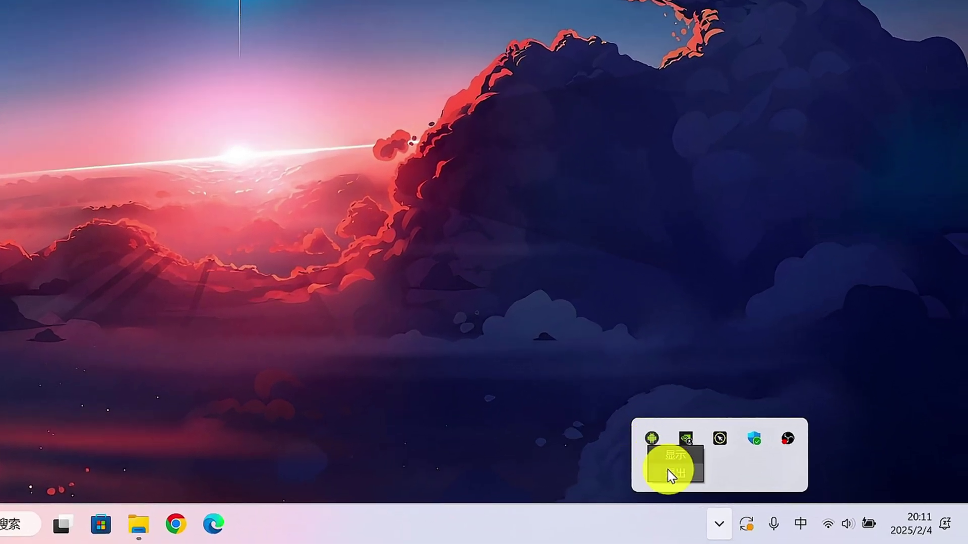
pyautogui.click(669, 472)
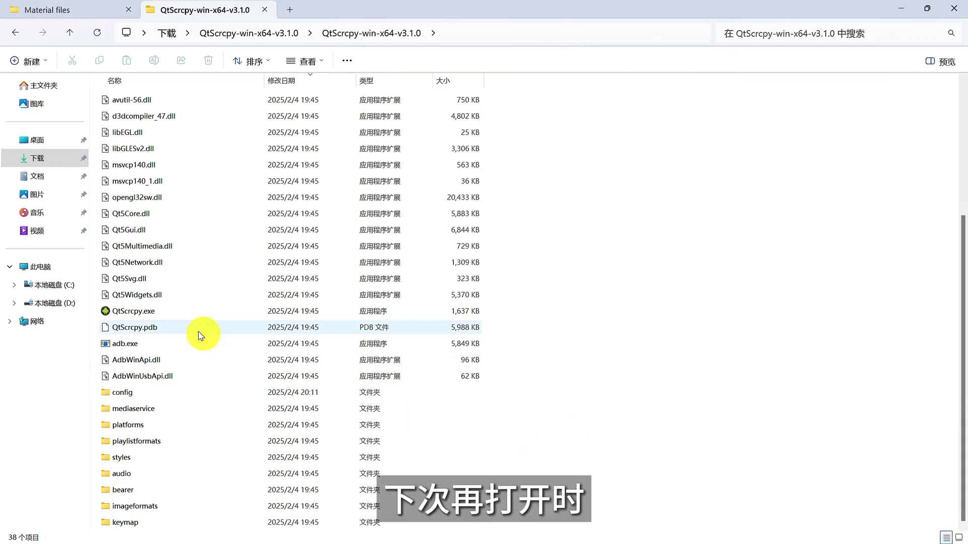
# Relaunch QtScrcpy.exe from the extracted folder and mirror the phone through its listed wireless connection
pyautogui.click(153, 312)
pyautogui.doubleClick(153, 310)
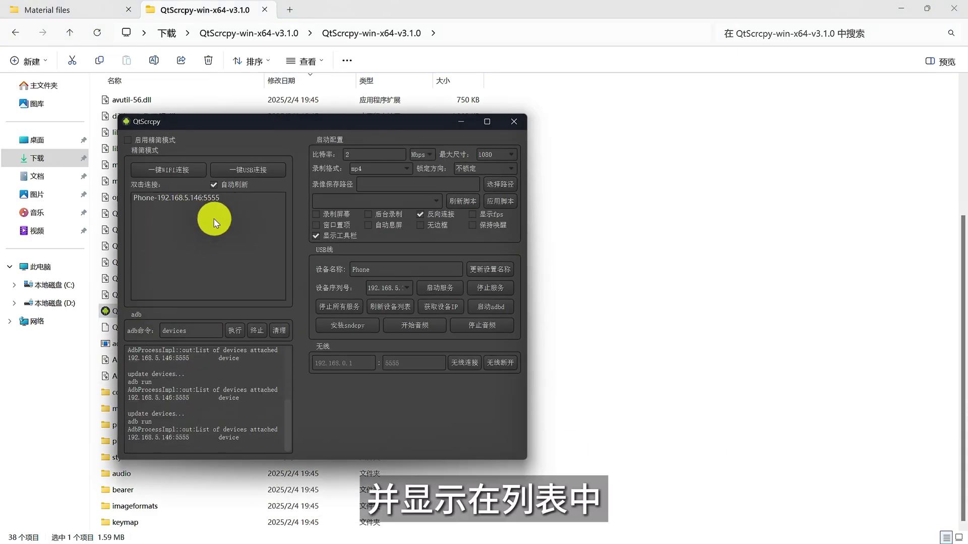
pyautogui.doubleClick(198, 201)
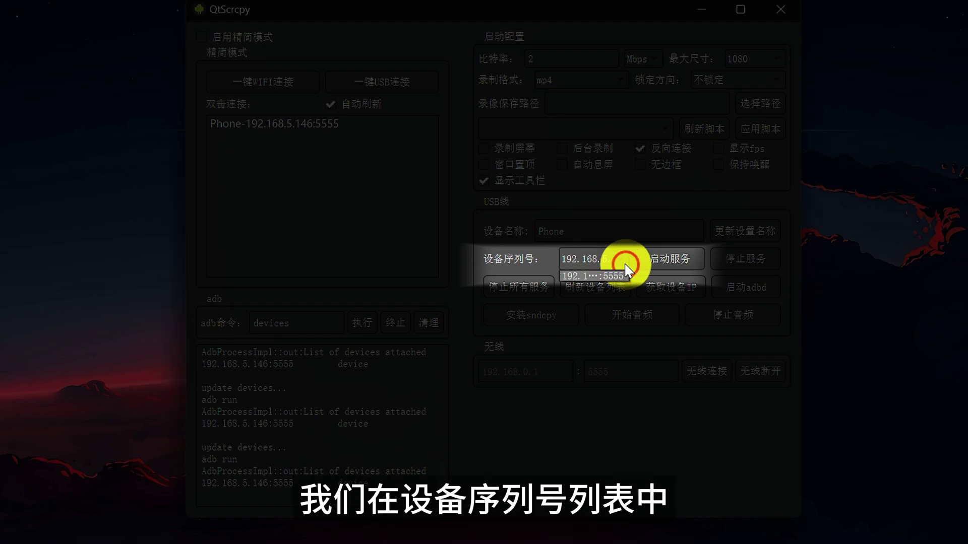
# Select the wireless phone as the active device by its serial number entry
pyautogui.click(615, 280)
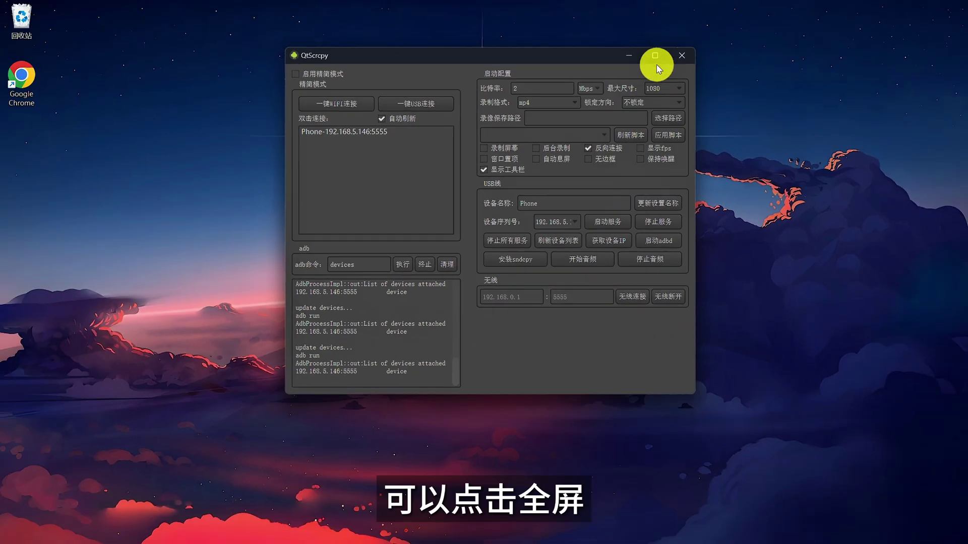
# Select the wireless phone by its serial number entry 192.168.5.146:5555 and end its wireless connection
pyautogui.click(740, 10)
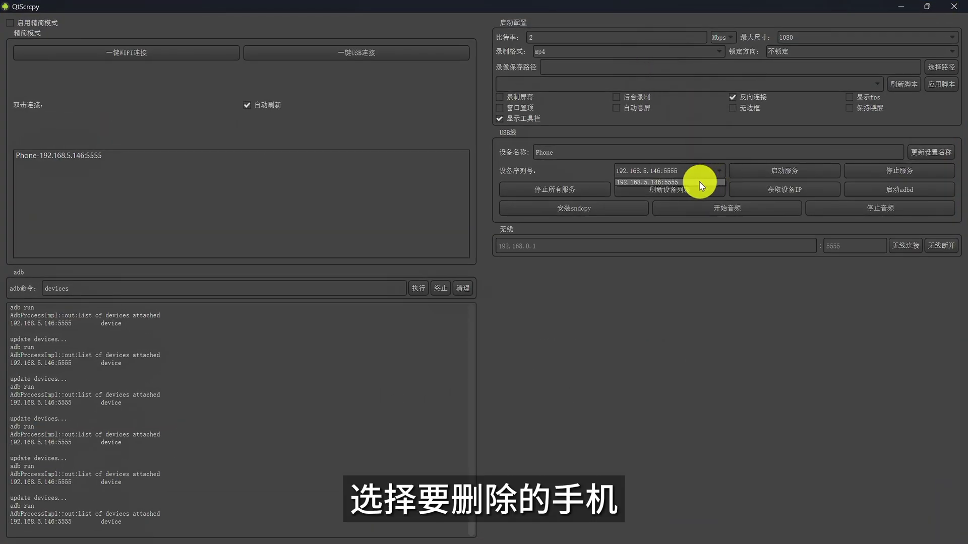
pyautogui.click(700, 182)
pyautogui.click(926, 7)
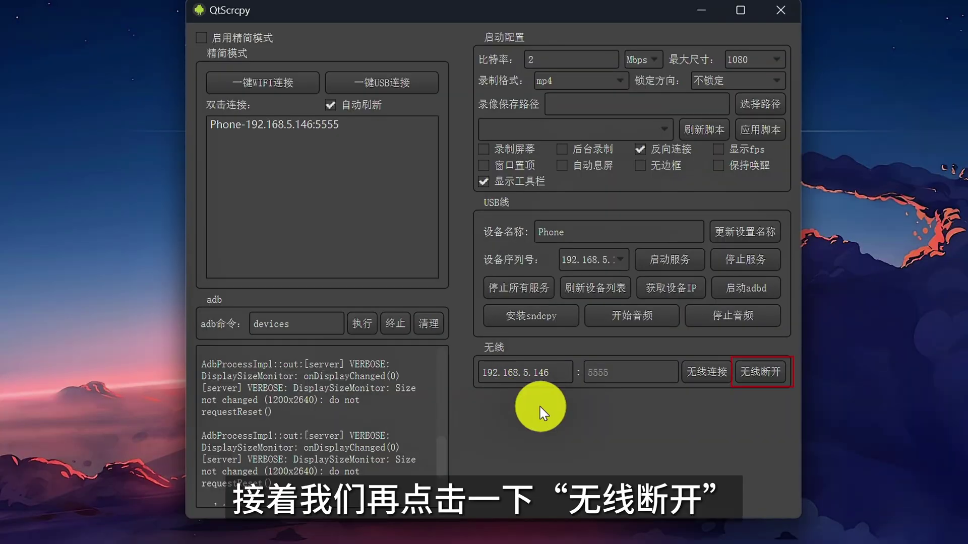
pyautogui.click(755, 373)
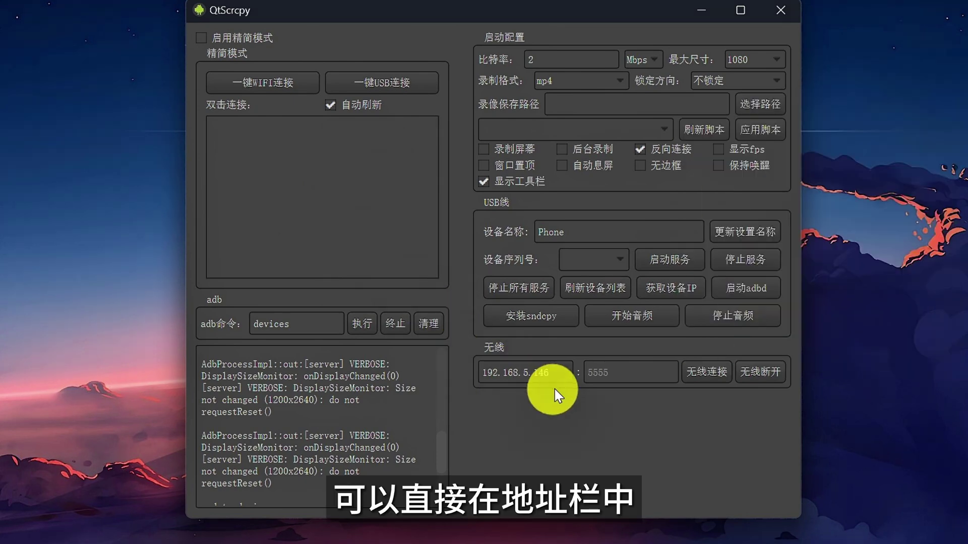
# Reconnect wirelessly to the phone at address 192.168.5.146 and start mirroring it from the device list
pyautogui.click(560, 374)
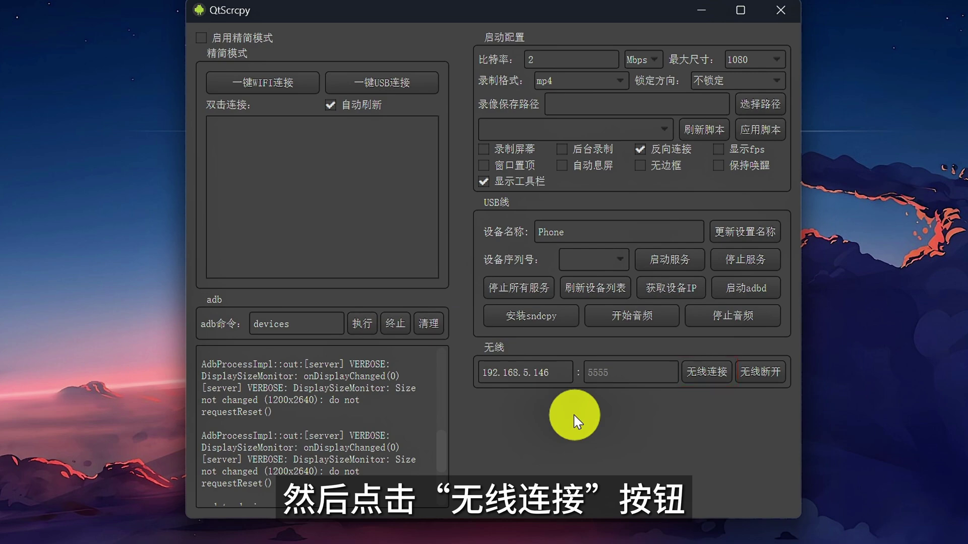
pyautogui.click(704, 374)
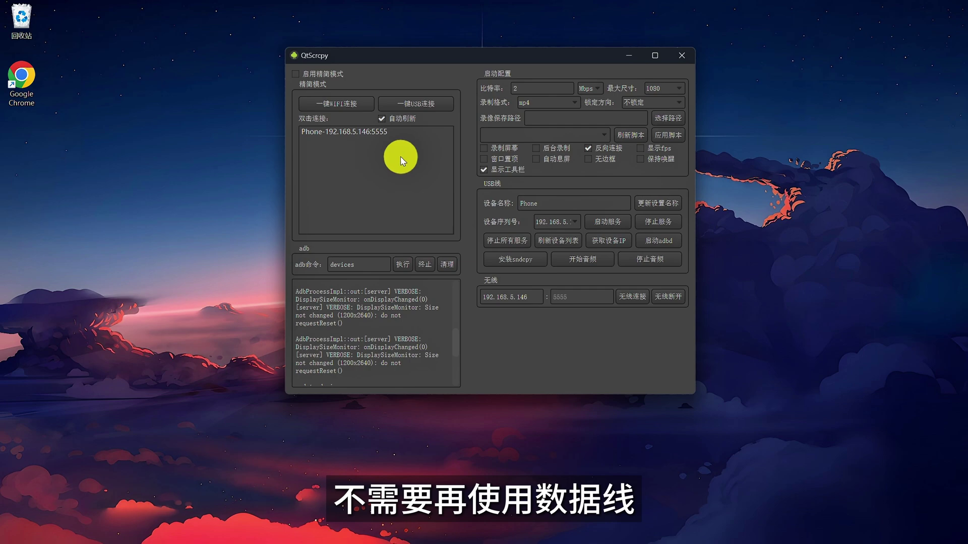
pyautogui.doubleClick(370, 134)
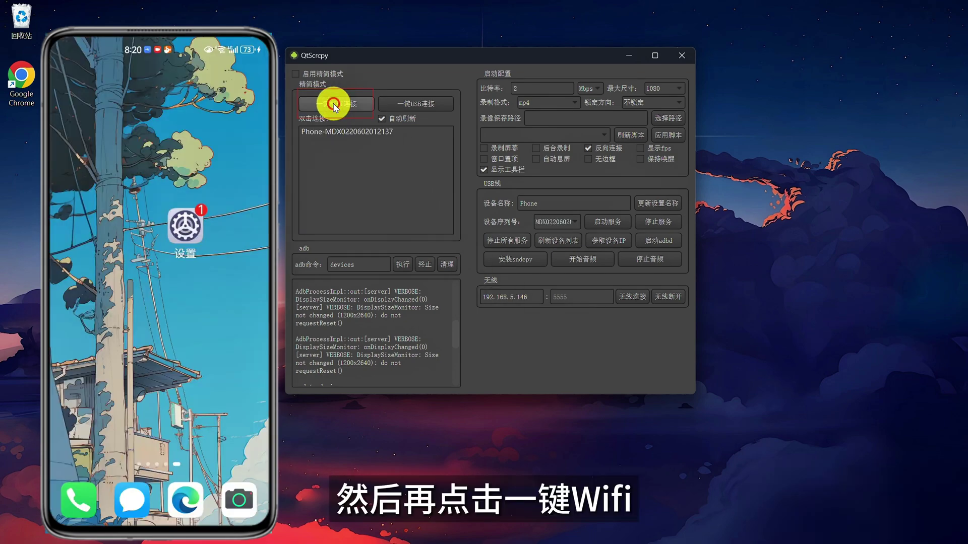
# Switch the USB-attached phone to Wi-Fi with the one-click connection and mirror it through its wireless entry
pyautogui.click(334, 104)
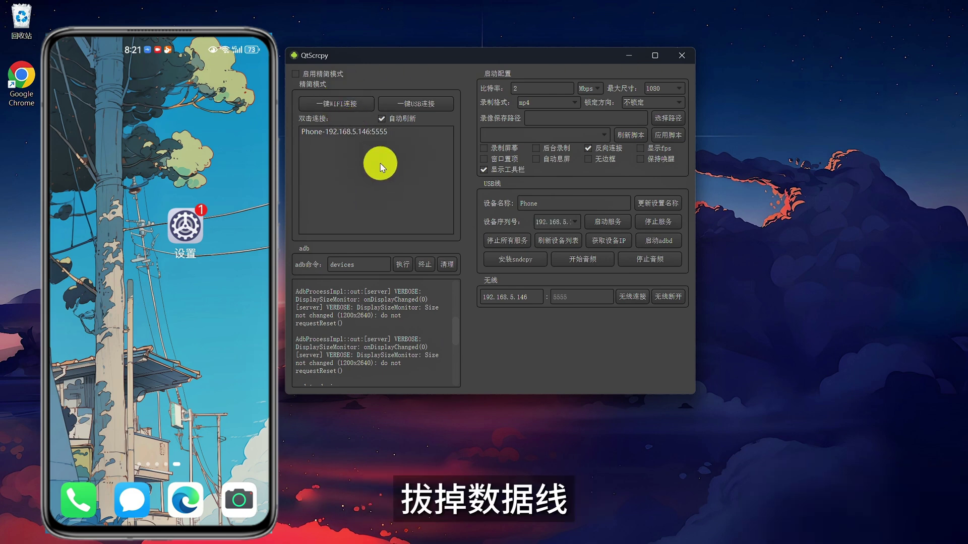
pyautogui.doubleClick(362, 135)
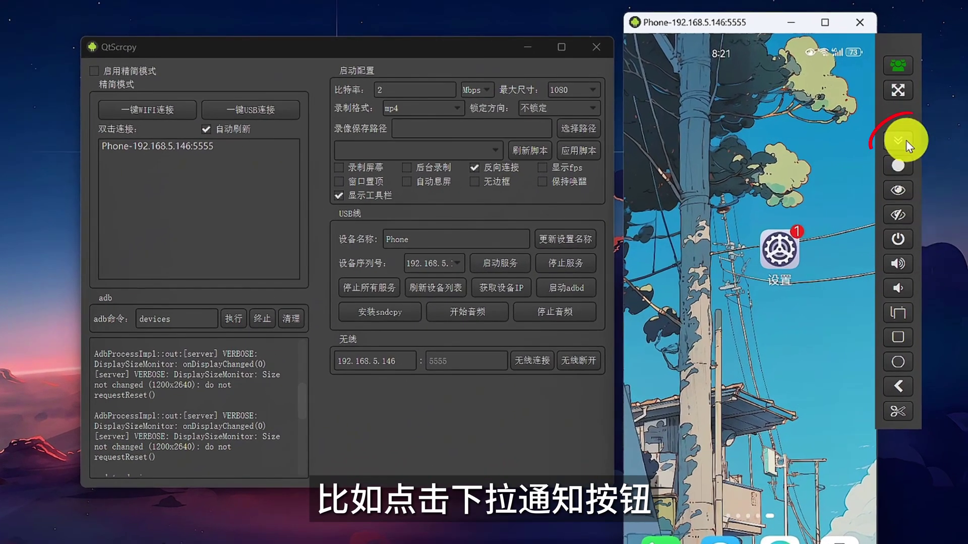
# Open and close the phone's notification panel using the mirror's pull-down function, and repeat it with a downward swipe on the phone
pyautogui.click(895, 145)
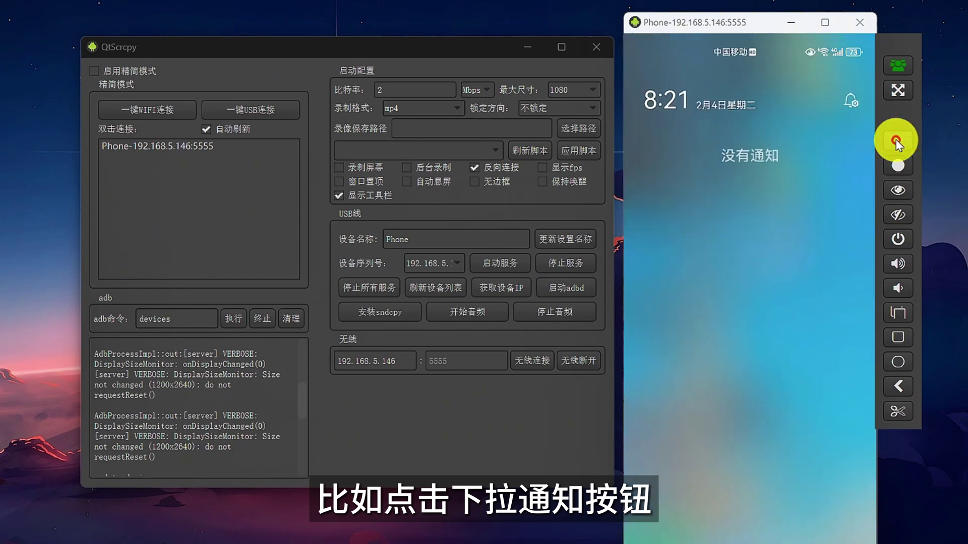
pyautogui.click(806, 231)
pyautogui.moveTo(745, 38); pyautogui.dragTo(769, 219)
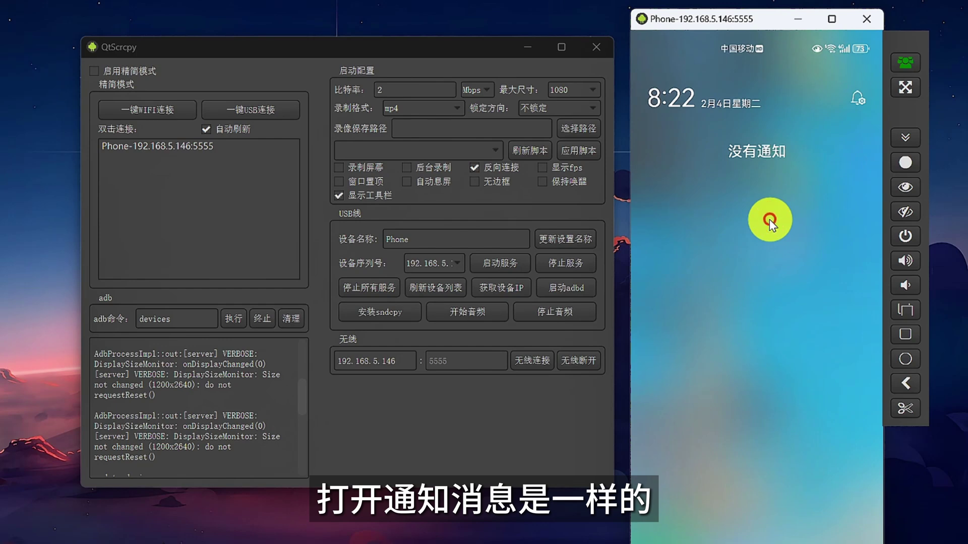
pyautogui.click(769, 219)
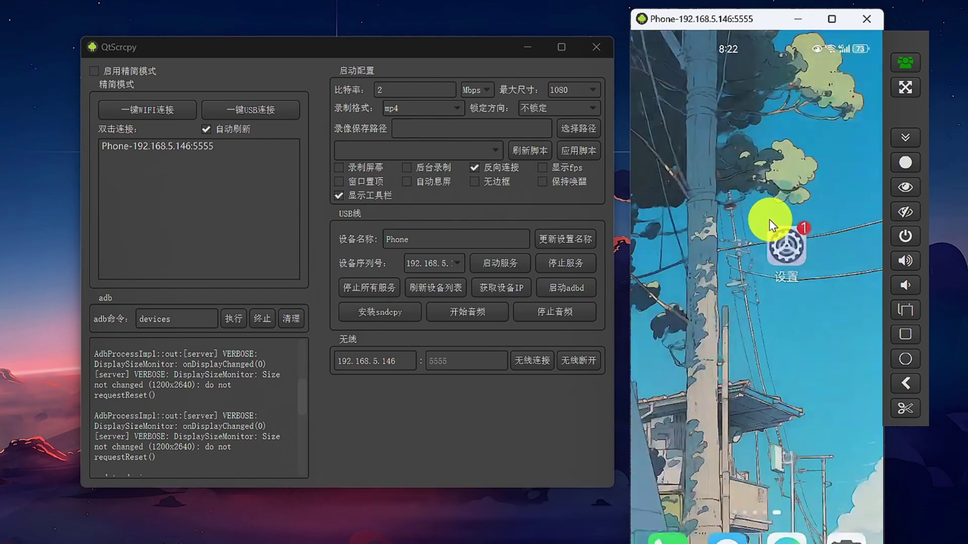
# Toggle the touch display and turn off the phone's physical screen while mirroring continues
pyautogui.click(905, 161)
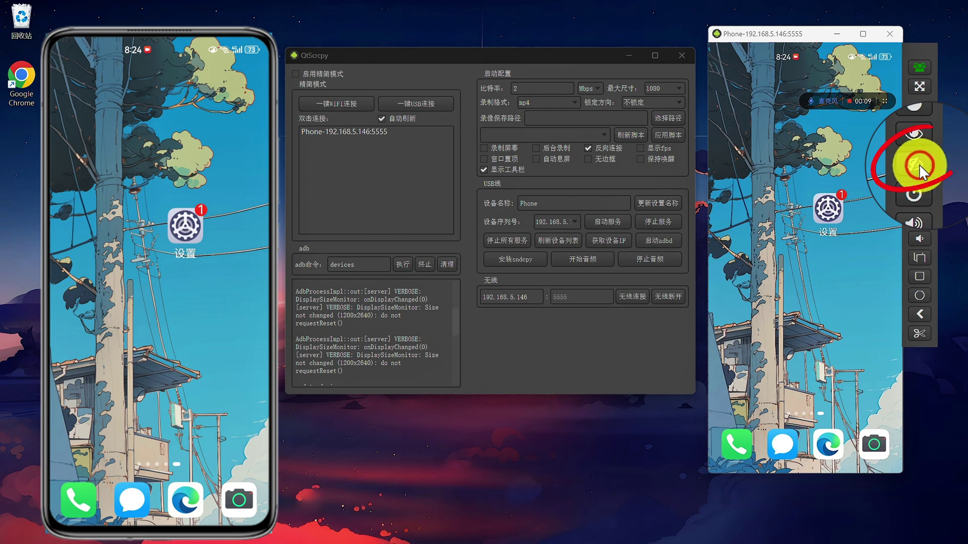
pyautogui.click(918, 164)
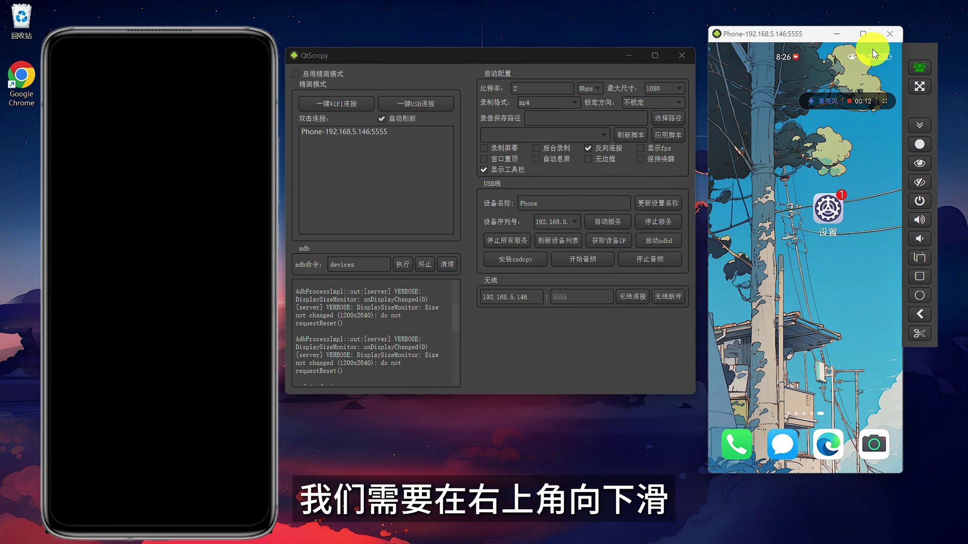
# Wake the phone's screen by opening its control center and adjusting the brightness slider
pyautogui.moveTo(874, 53); pyautogui.dragTo(877, 164)
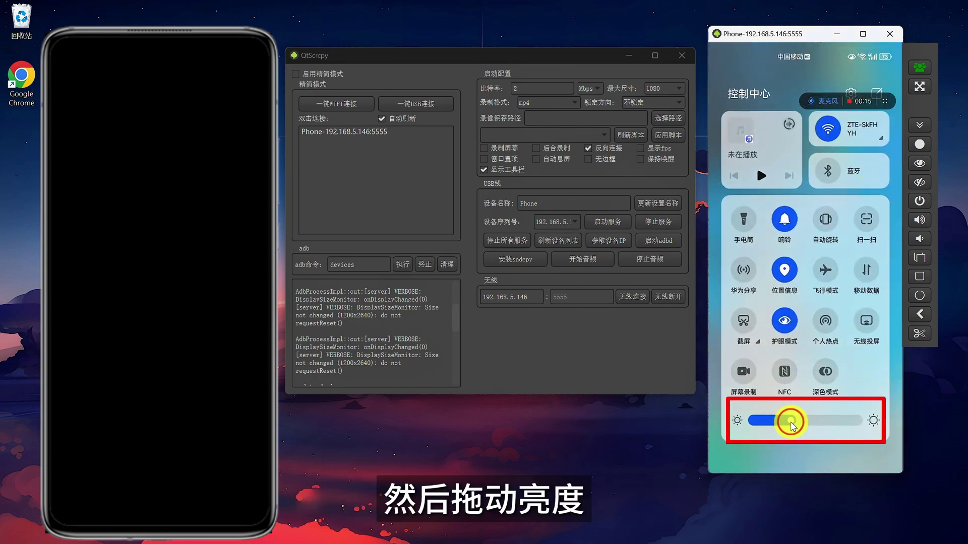
pyautogui.moveTo(792, 421); pyautogui.dragTo(785, 422)
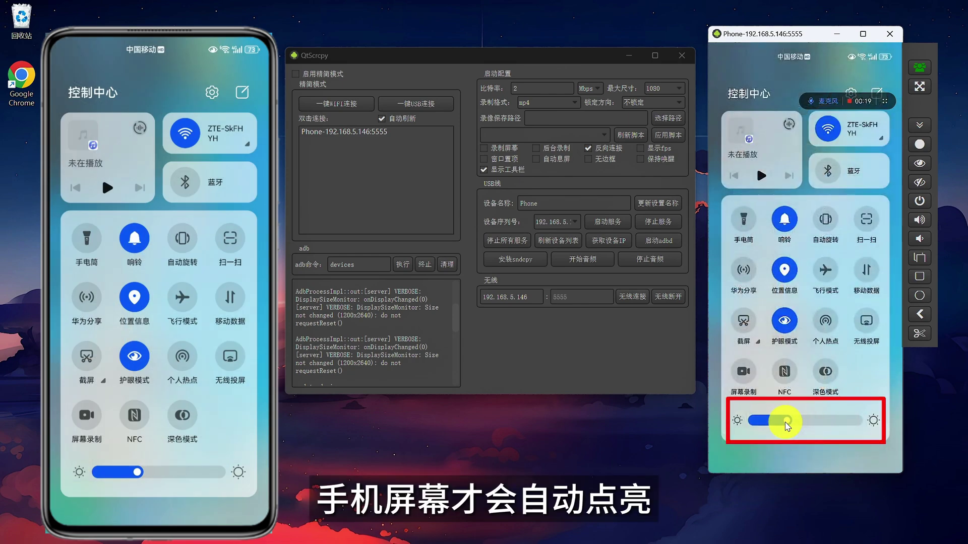
pyautogui.rightClick(785, 422)
# Power the phone's screen off and on again, and raise and lower its volume from the mirror
pyautogui.click(919, 201)
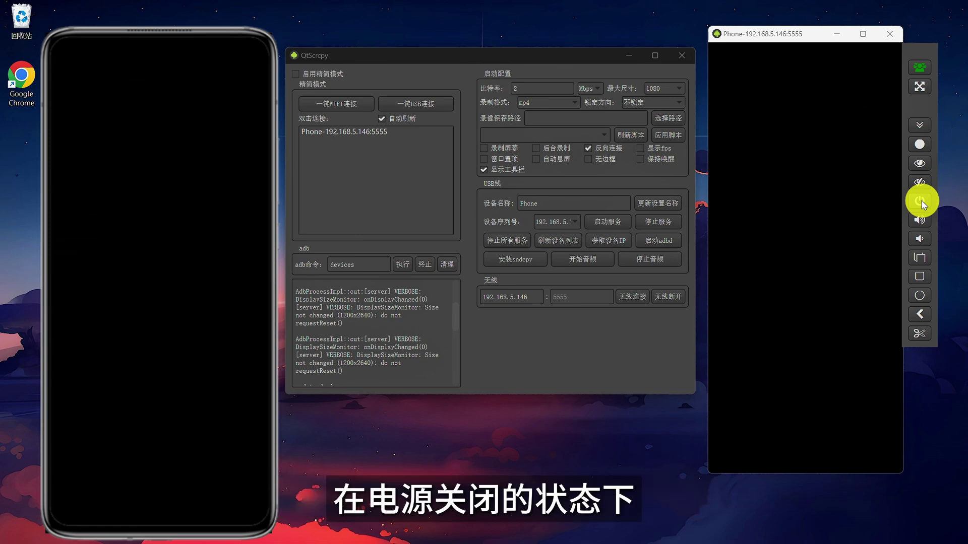
pyautogui.click(920, 201)
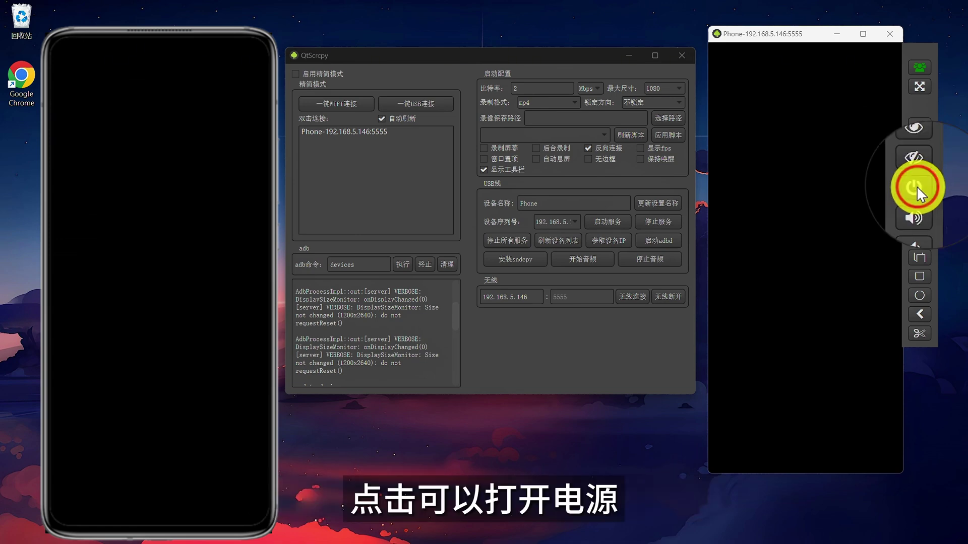
pyautogui.click(919, 220)
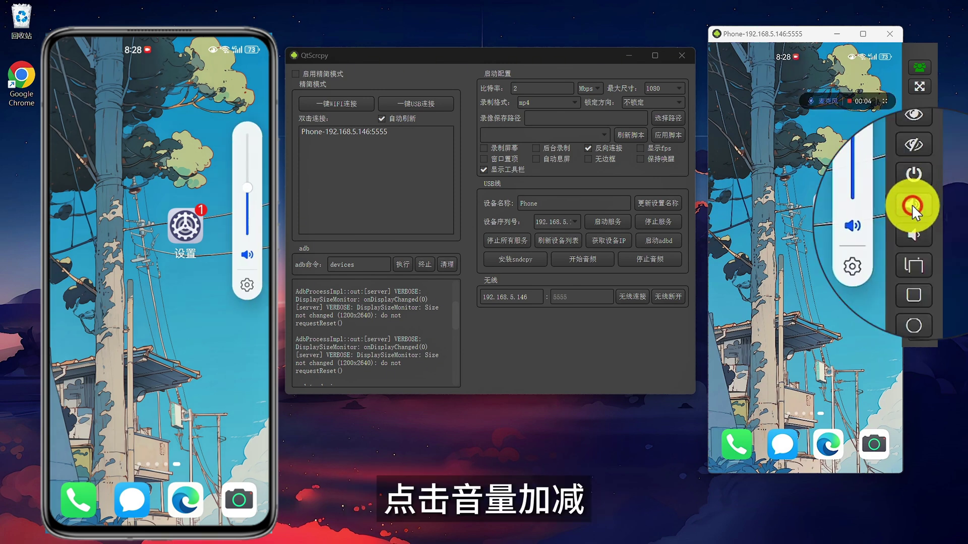
pyautogui.click(911, 232)
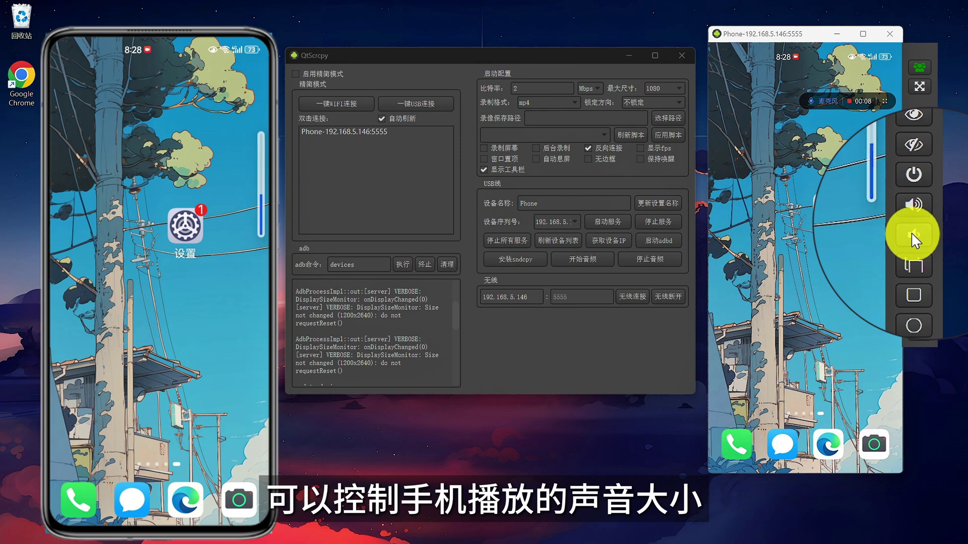
# Bring up the phone's recent apps with the app switcher and an upward swipe, and open WeChat from there
pyautogui.click(915, 251)
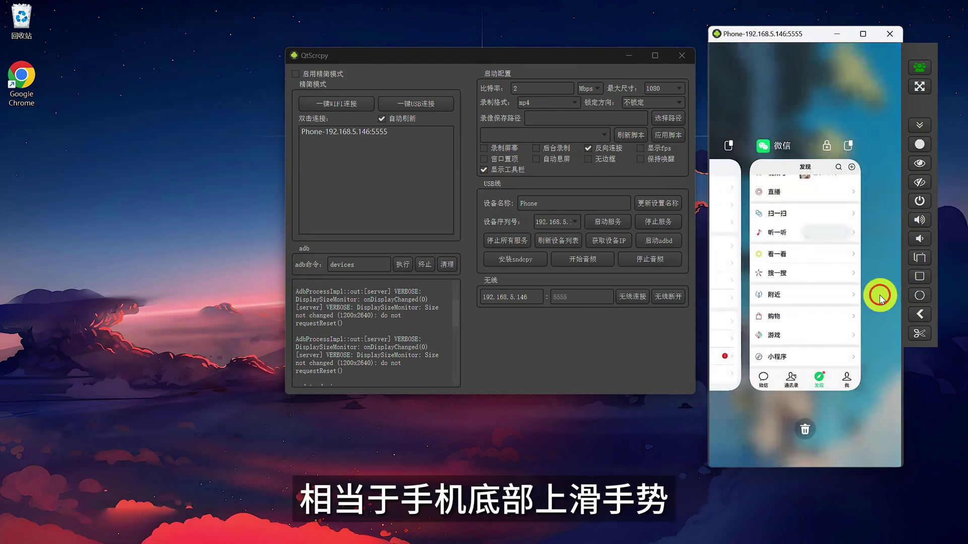
pyautogui.click(875, 297)
pyautogui.moveTo(825, 449); pyautogui.dragTo(866, 356)
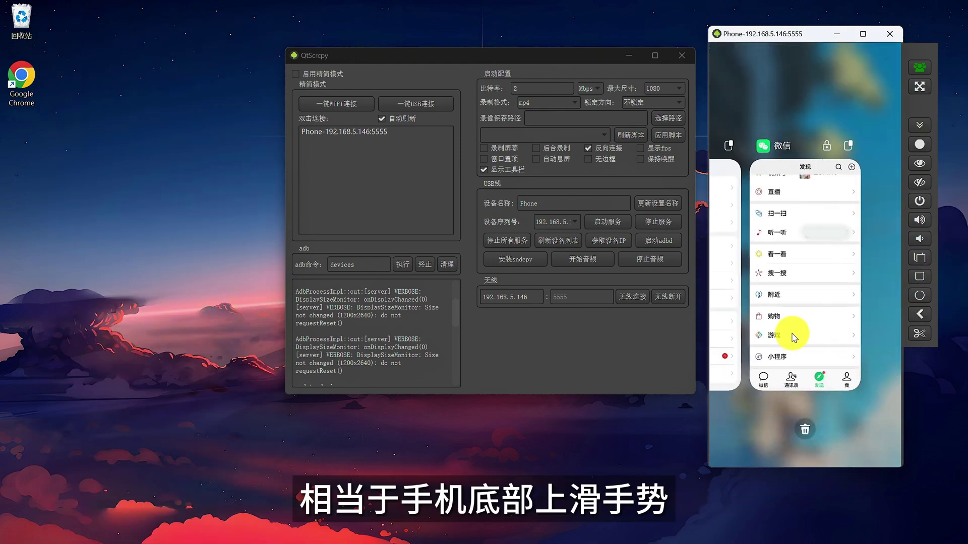
pyautogui.moveTo(792, 330)
pyautogui.mouseDown()
pyautogui.moveTo(886, 443)
pyautogui.moveTo(799, 335)
pyautogui.mouseUp()
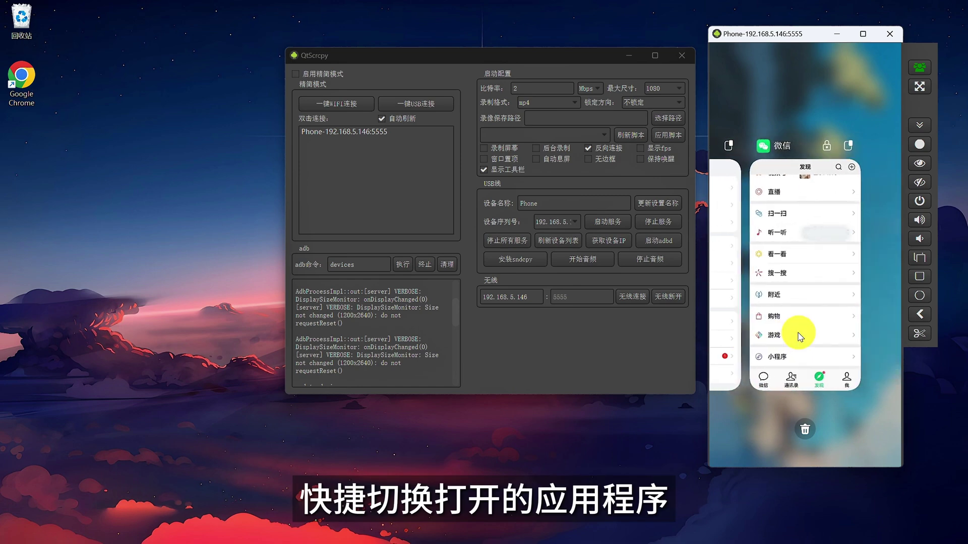
pyautogui.click(801, 299)
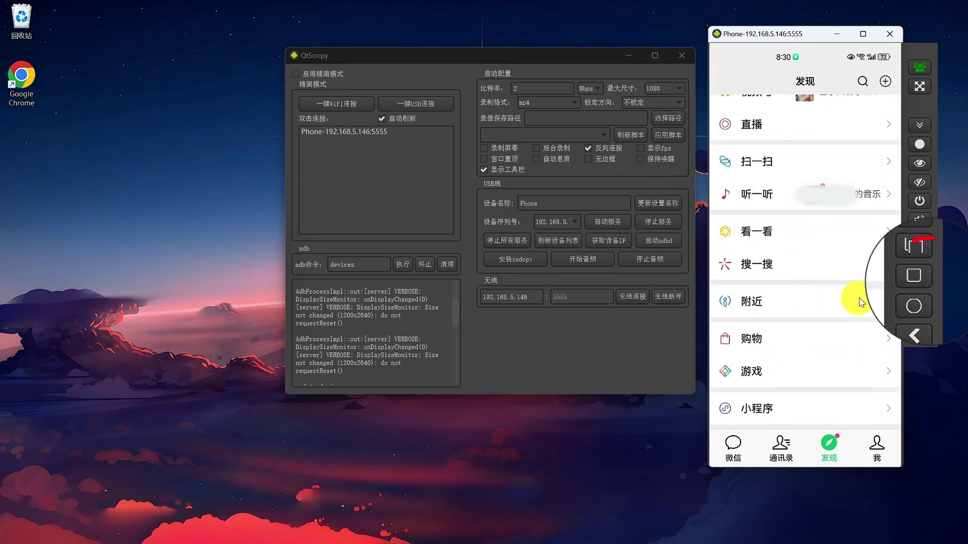
# Use the mirror's menu and home functions in WeChat and its back function in the phone's settings
pyautogui.click(919, 279)
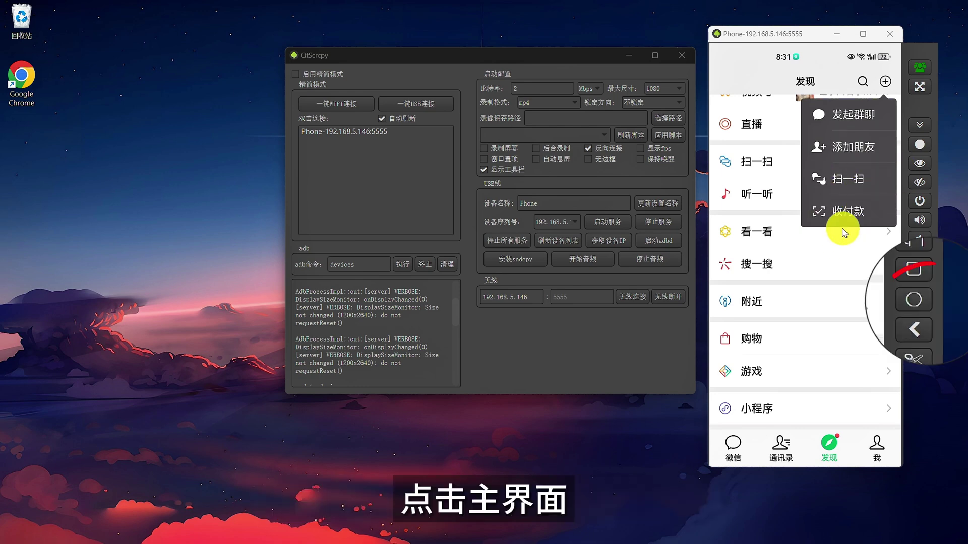
pyautogui.click(918, 297)
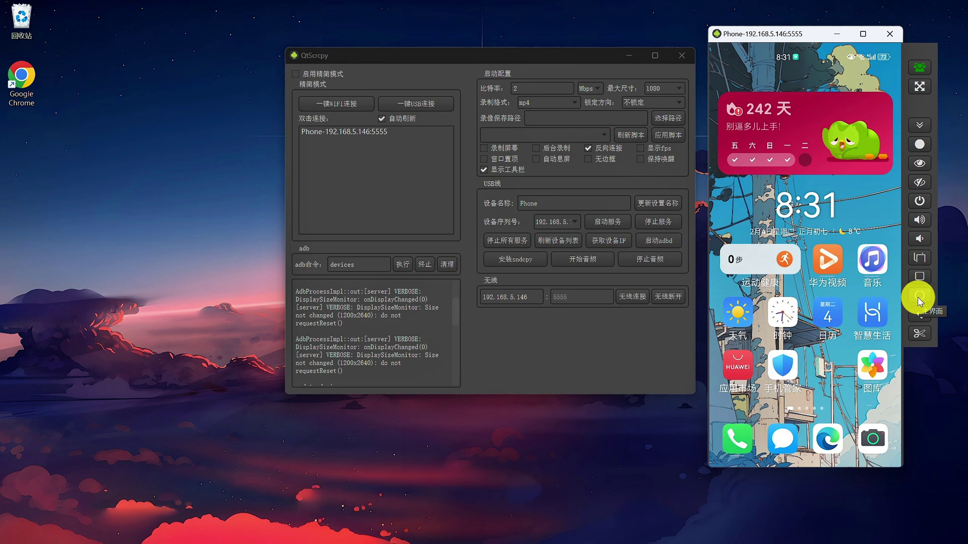
pyautogui.click(919, 316)
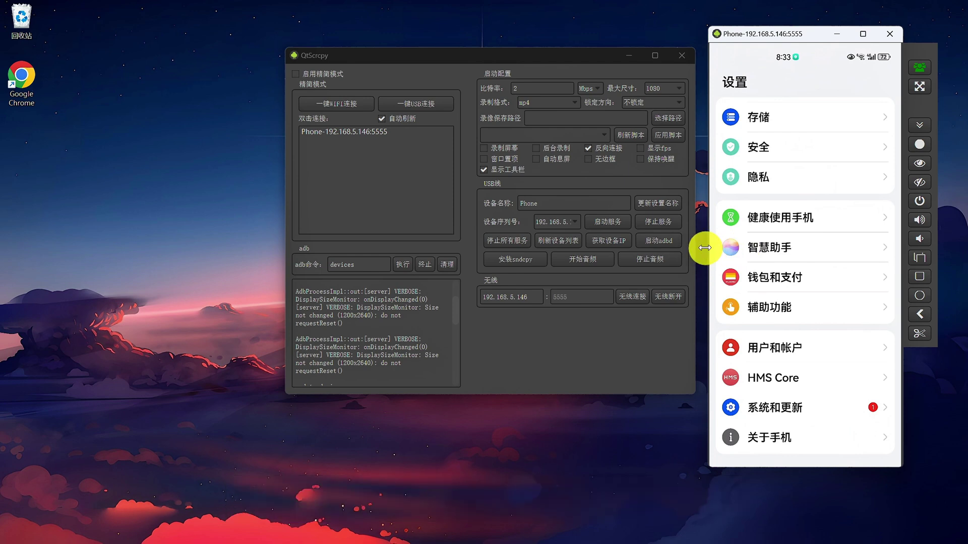
pyautogui.click(920, 318)
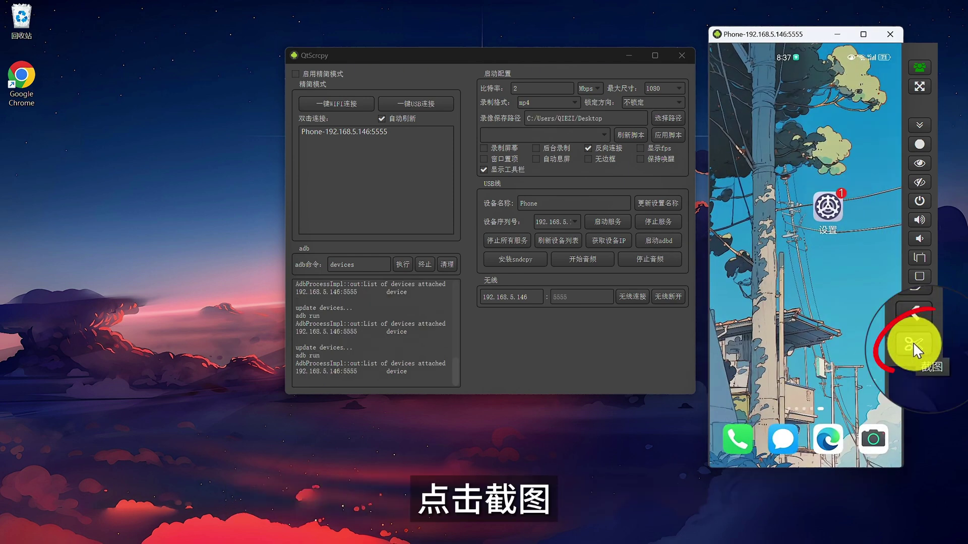
# Save two screenshots of the mirrored phone to the desktop and close the phone mirror
pyautogui.click(919, 334)
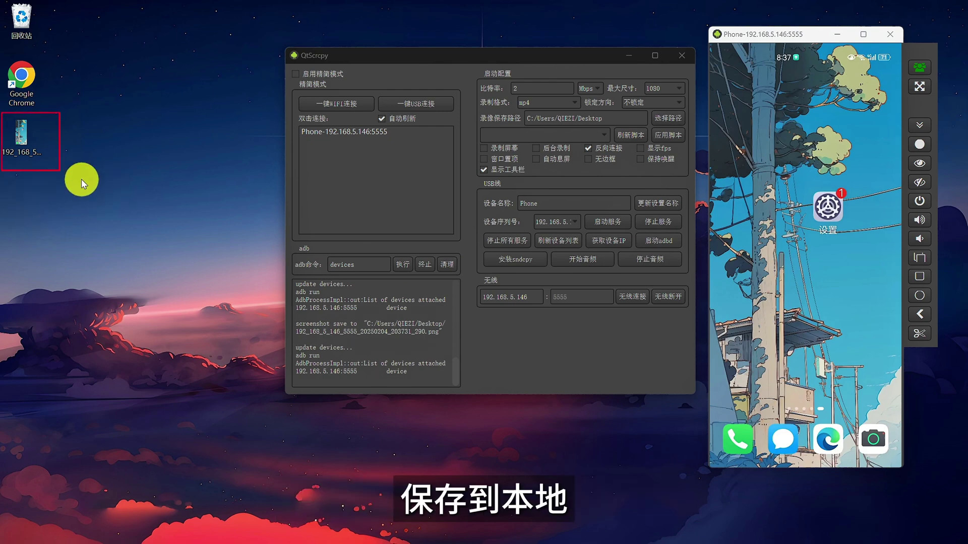
pyautogui.click(915, 337)
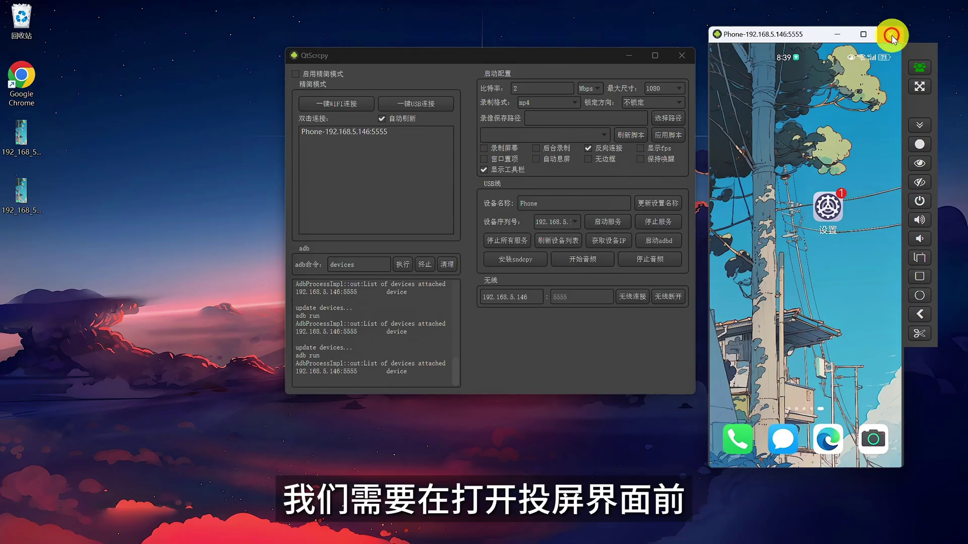
pyautogui.click(891, 33)
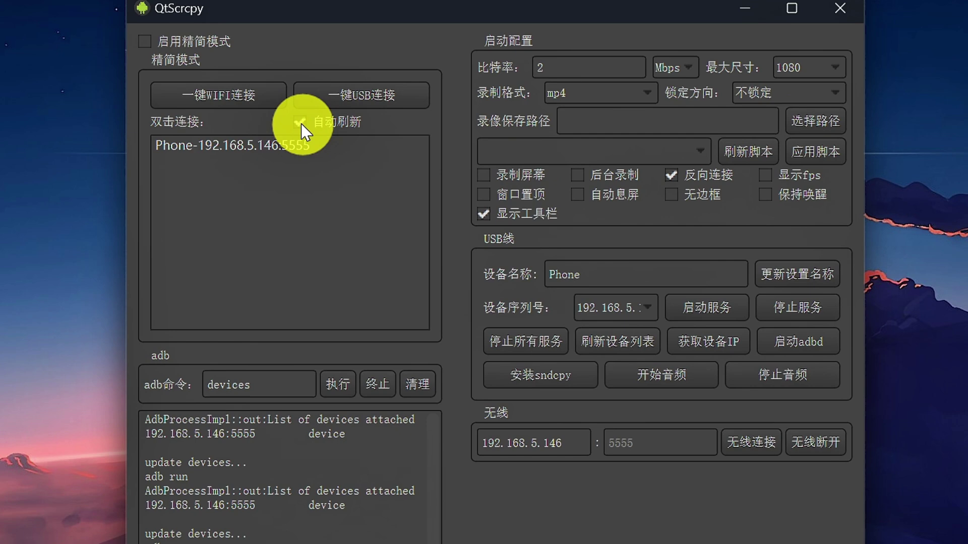
# Turn off automatic refresh, clear the adb log, and try to enable screen recording without a save path
pyautogui.click(301, 123)
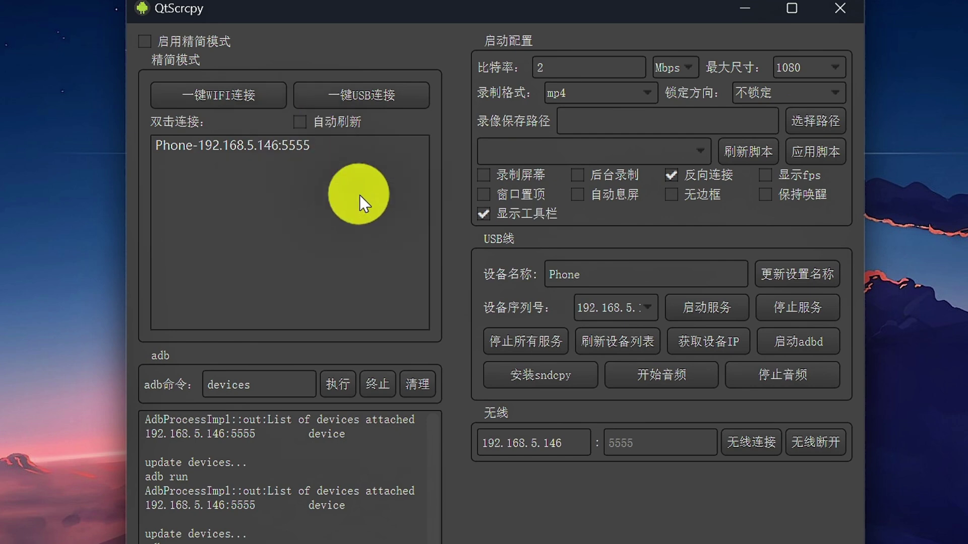
pyautogui.click(412, 387)
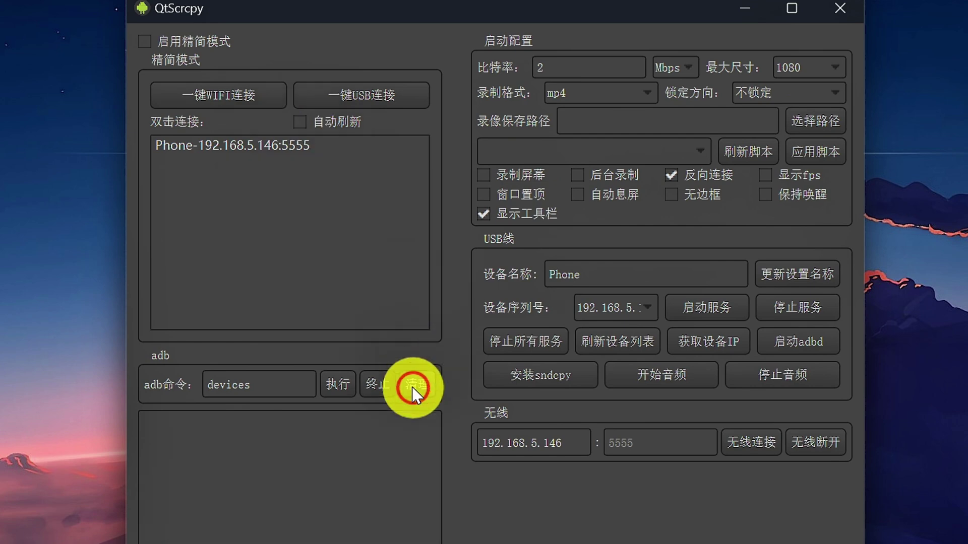
pyautogui.click(497, 171)
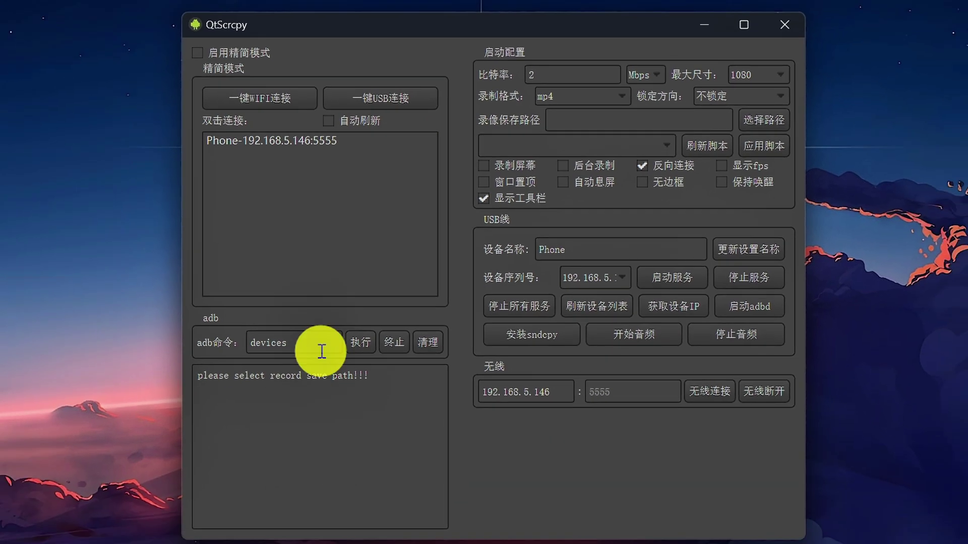
# Mirror the wireless phone again, clear the adb log, and try to take a screenshot without a save path
pyautogui.doubleClick(248, 145)
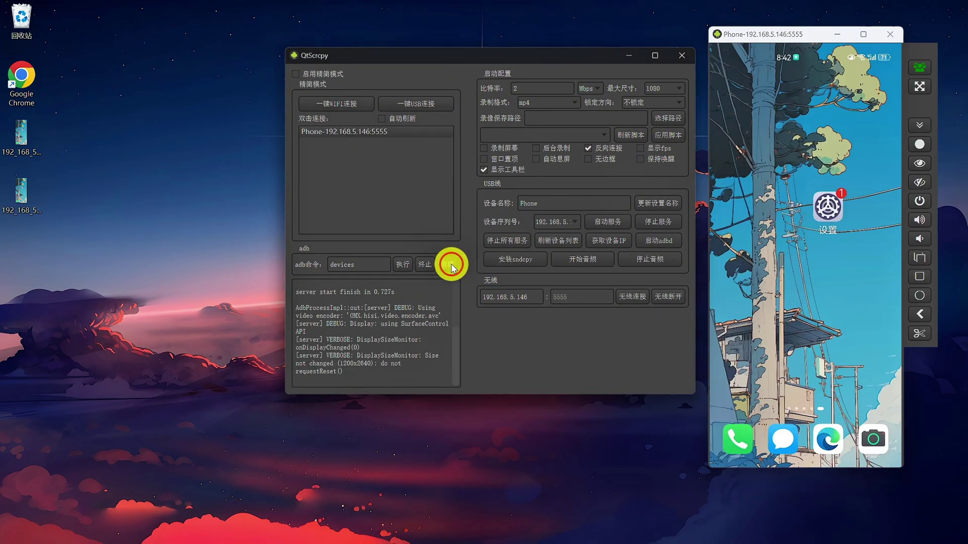
pyautogui.click(448, 265)
pyautogui.click(924, 337)
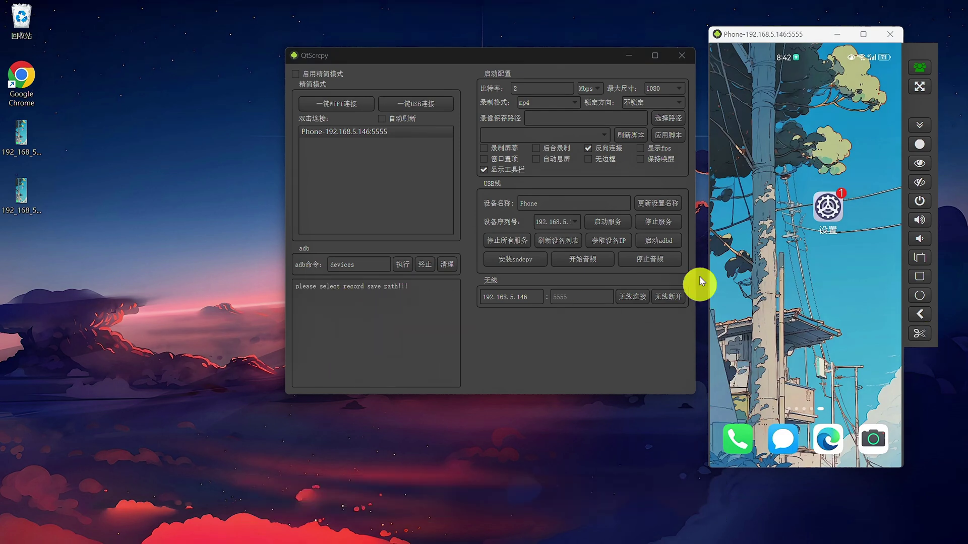
# Close the phone mirror, then set the recording save path to the desktop and enable screen recording
pyautogui.click(893, 33)
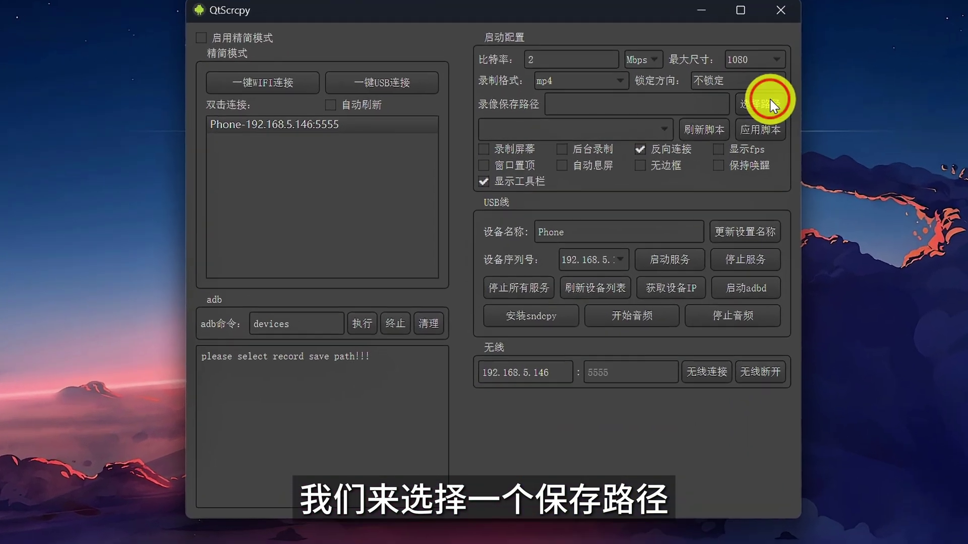
pyautogui.click(670, 117)
pyautogui.click(261, 200)
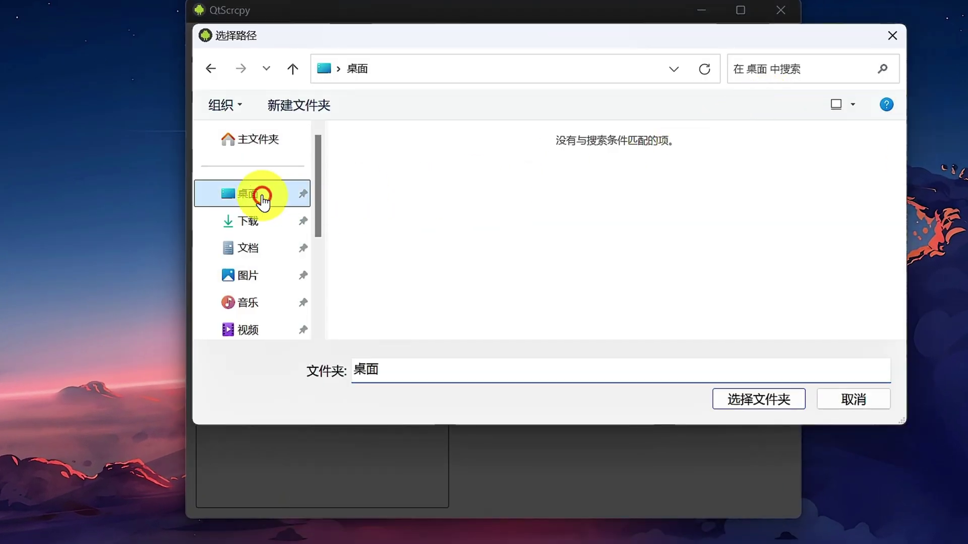
pyautogui.click(781, 401)
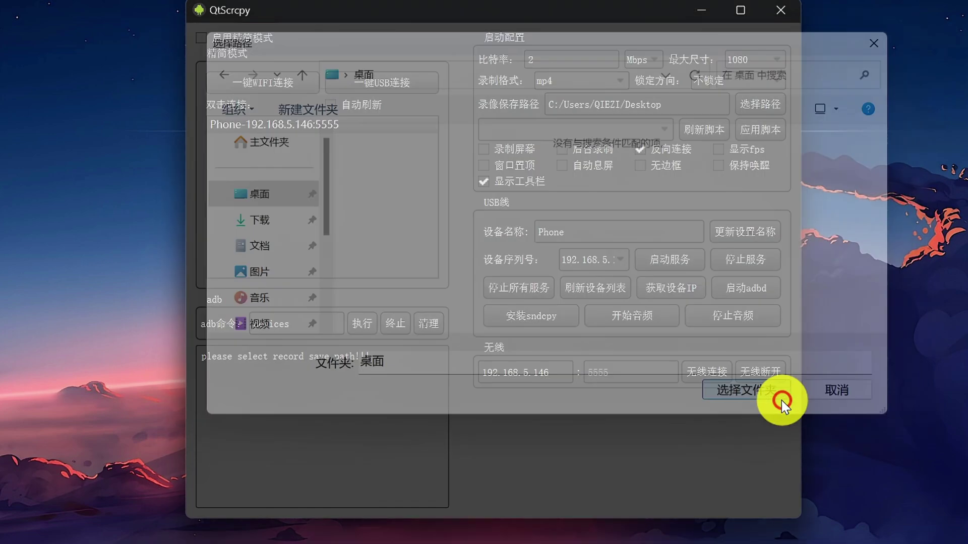
pyautogui.click(485, 149)
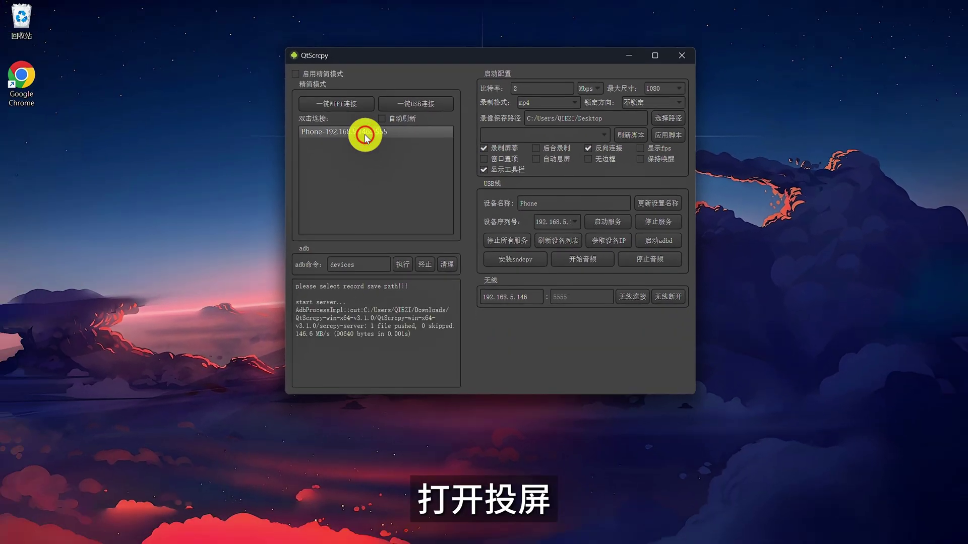
# Record the mirrored wireless phone in two sessions, swiping between its home screen pages during the second one
pyautogui.doubleClick(365, 133)
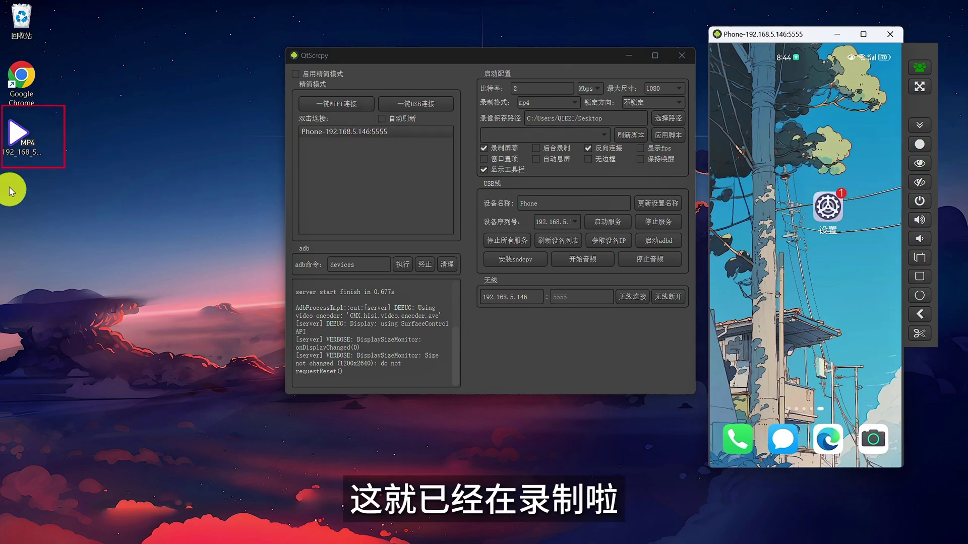
pyautogui.click(888, 36)
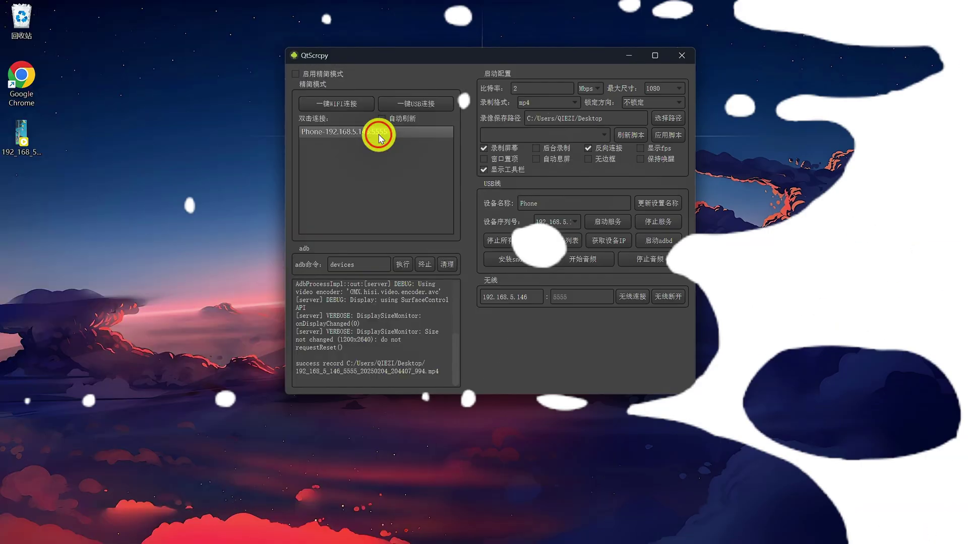
pyautogui.doubleClick(378, 134)
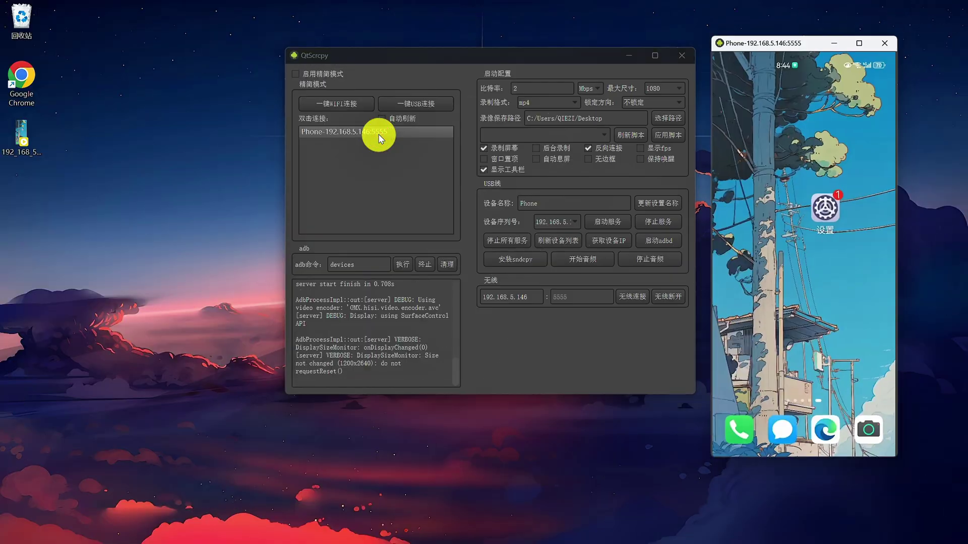
pyautogui.moveTo(846, 285)
pyautogui.mouseDown()
pyautogui.moveTo(773, 288)
pyautogui.moveTo(843, 288)
pyautogui.mouseUp()
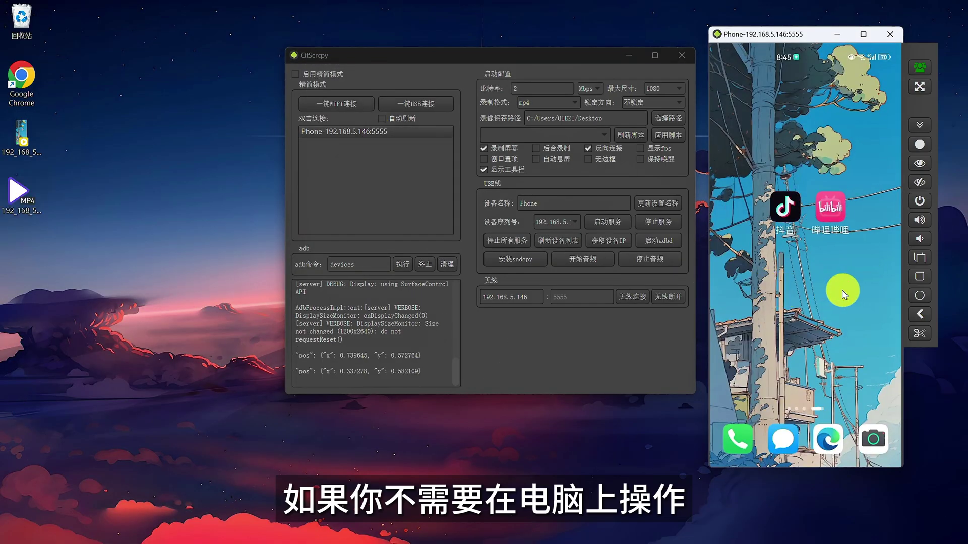
pyautogui.click(750, 309)
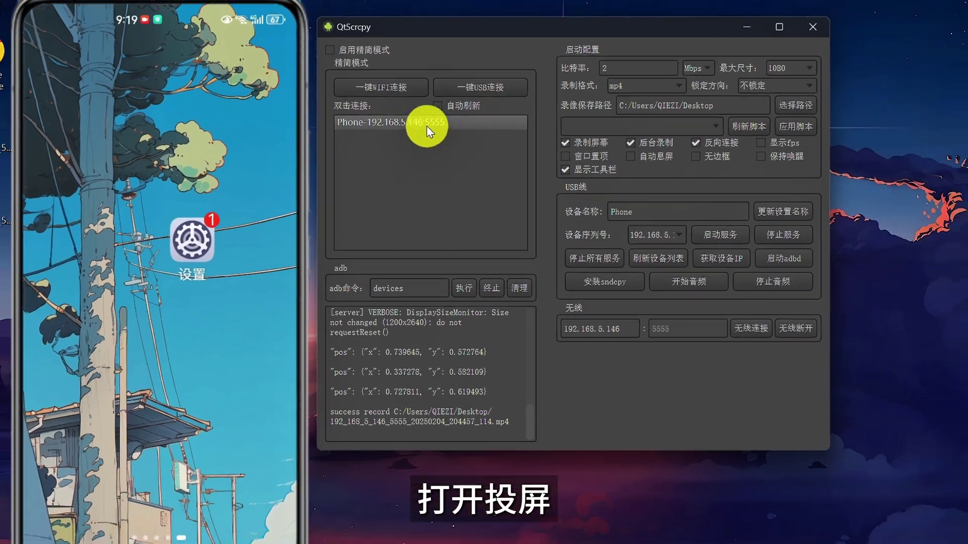
# Record the wireless phone with background recording enabled and stop by closing its blank mirror window
pyautogui.doubleClick(478, 115)
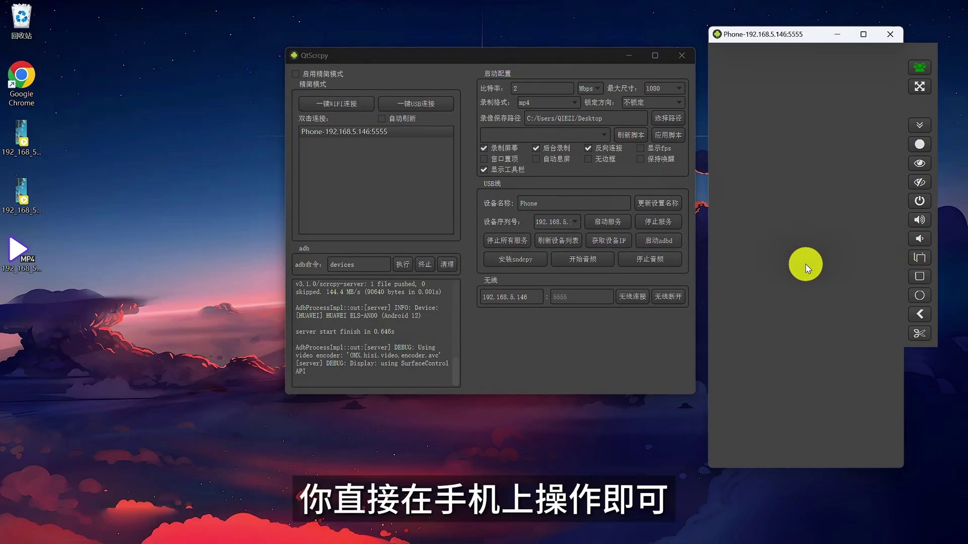
pyautogui.click(892, 34)
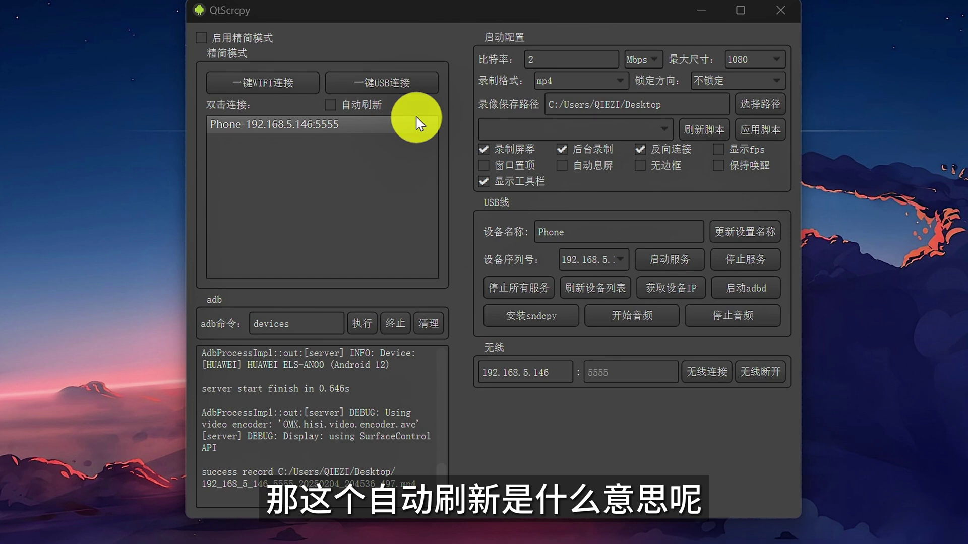
# Compare automatic and manual refreshing of the device list, clearing the adb log in between and leaving automatic refresh off
pyautogui.click(338, 101)
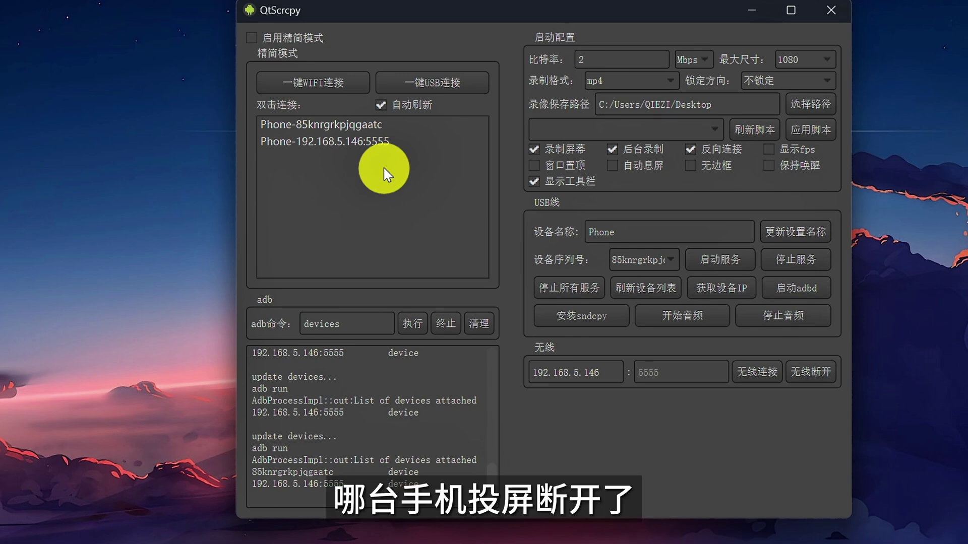
pyautogui.click(382, 105)
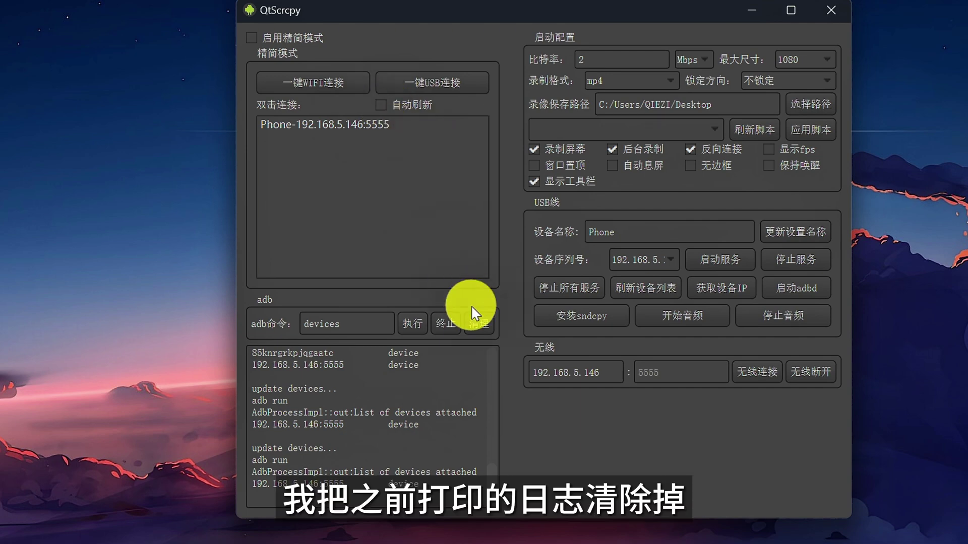
pyautogui.click(477, 322)
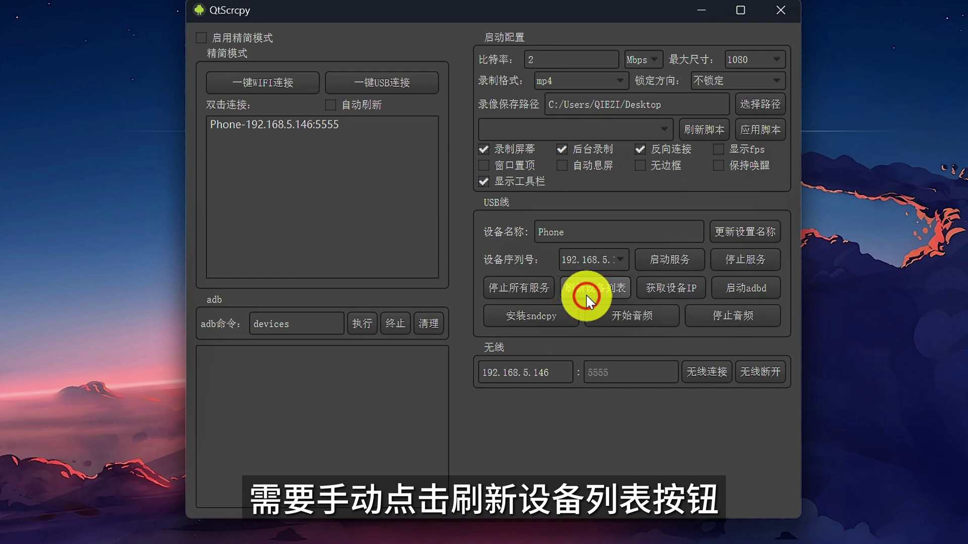
pyautogui.click(586, 295)
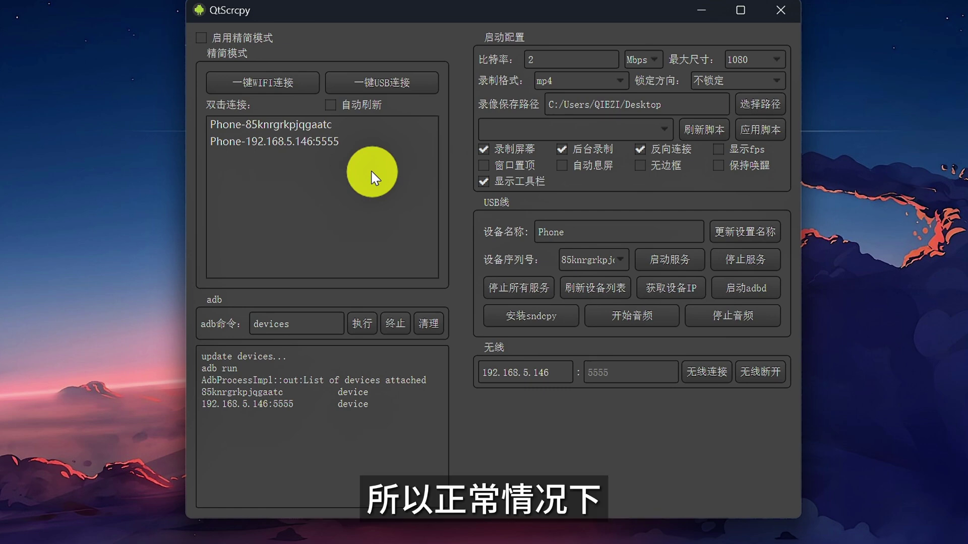
pyautogui.click(330, 103)
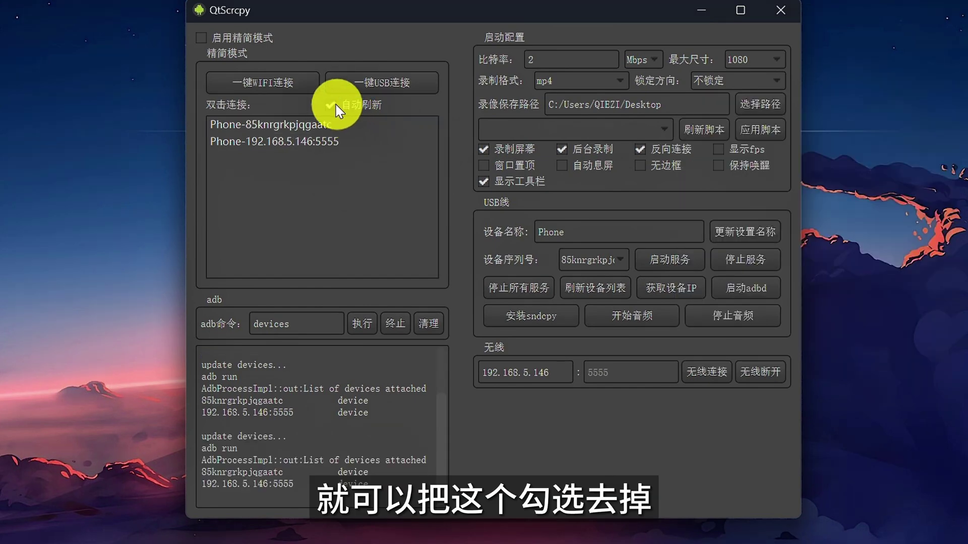
pyautogui.click(332, 104)
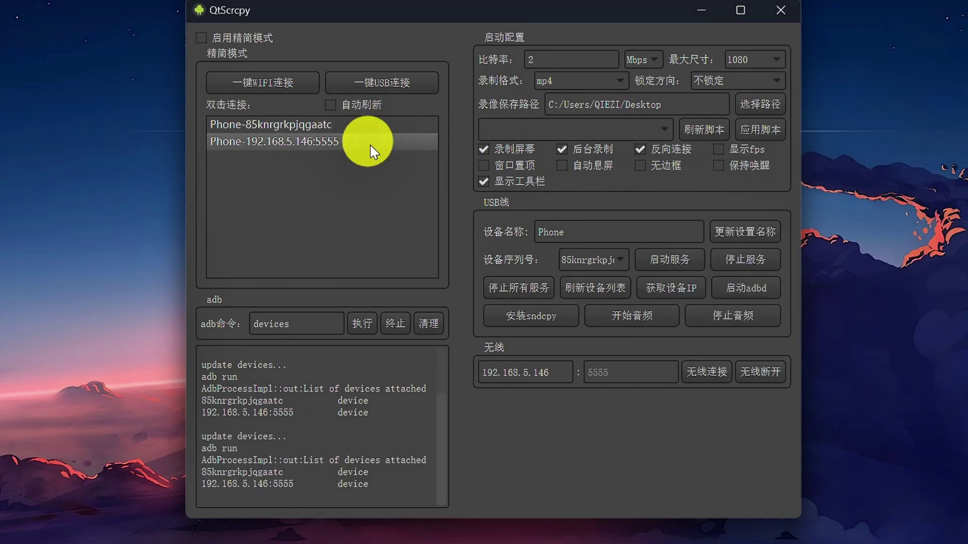
# Clear the adb log and try to enable screen recording while no save path is set
pyautogui.click(427, 325)
pyautogui.click(515, 147)
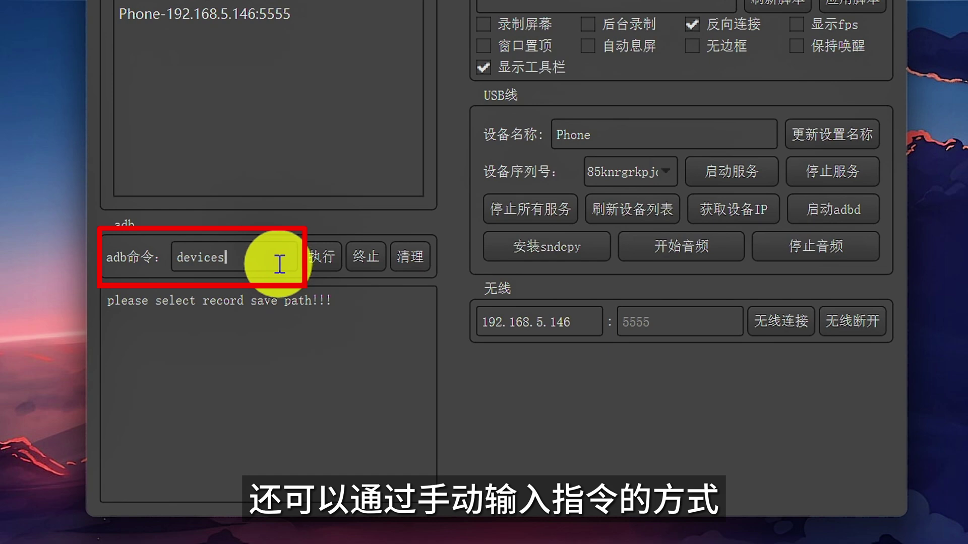
# Execute the adb command devices to list the connected phones, and terminate the adb process
pyautogui.click(279, 263)
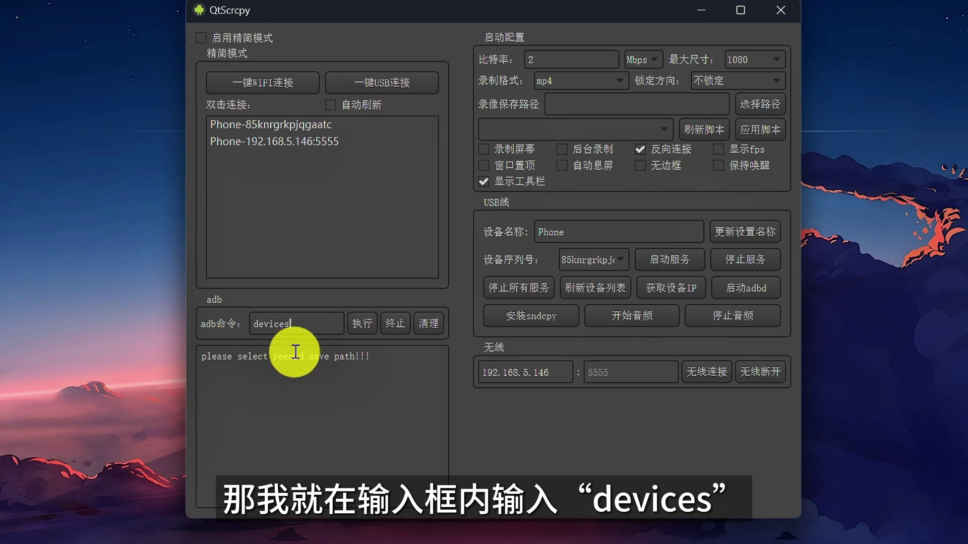
pyautogui.click(361, 323)
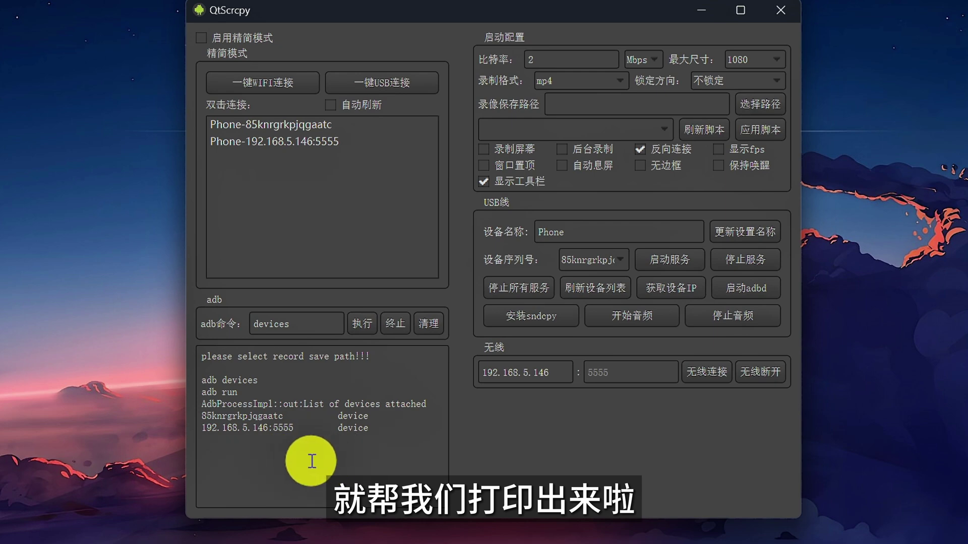
pyautogui.click(395, 325)
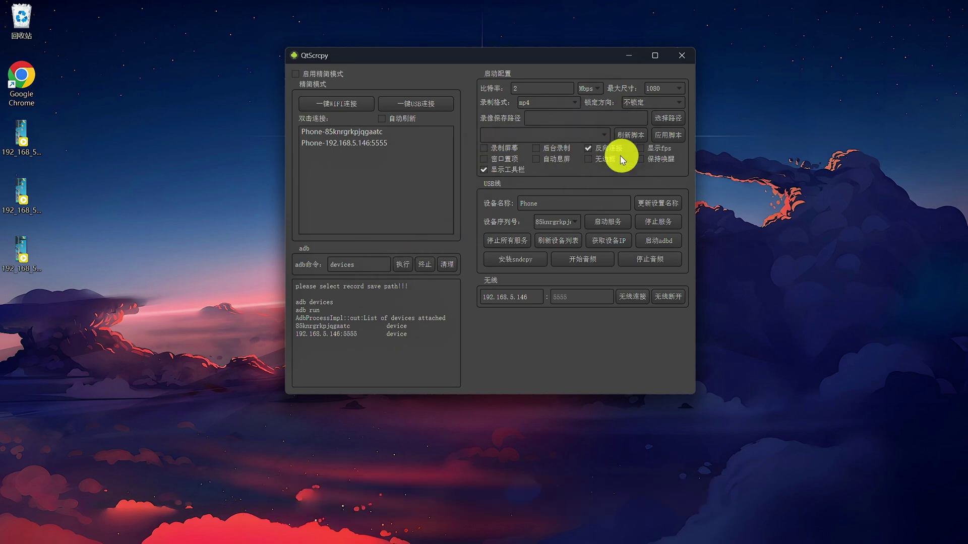
# Mirror the USB-connected phone and close its mirror window before changing the startup settings
pyautogui.doubleClick(348, 133)
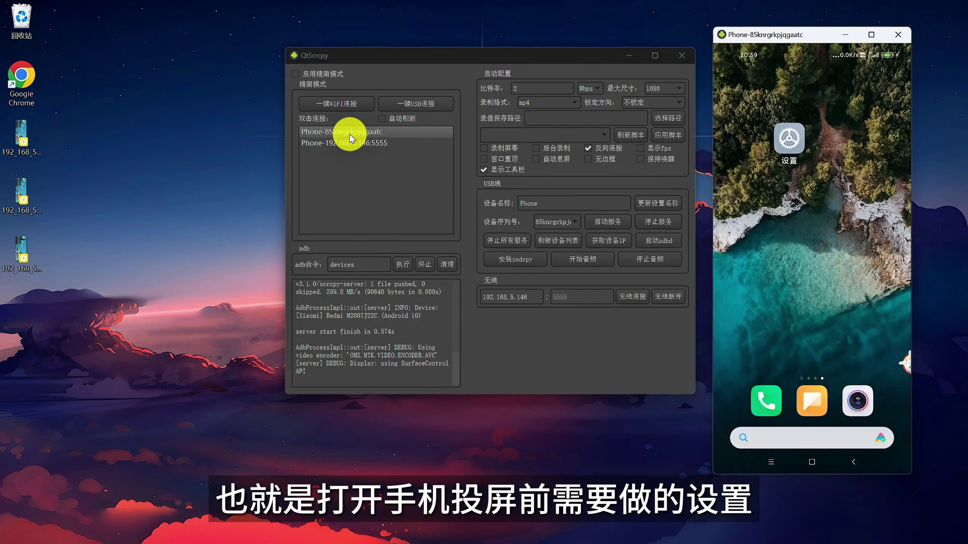
pyautogui.click(897, 34)
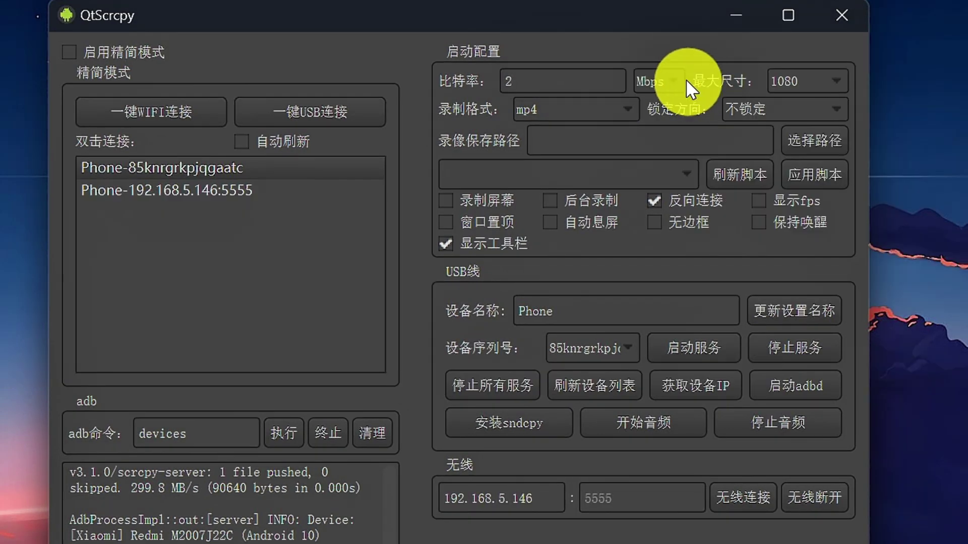
# Keep Mbps as the bit rate unit, try bit rates of 6 and 15, and set the bit rate to 20
pyautogui.click(673, 81)
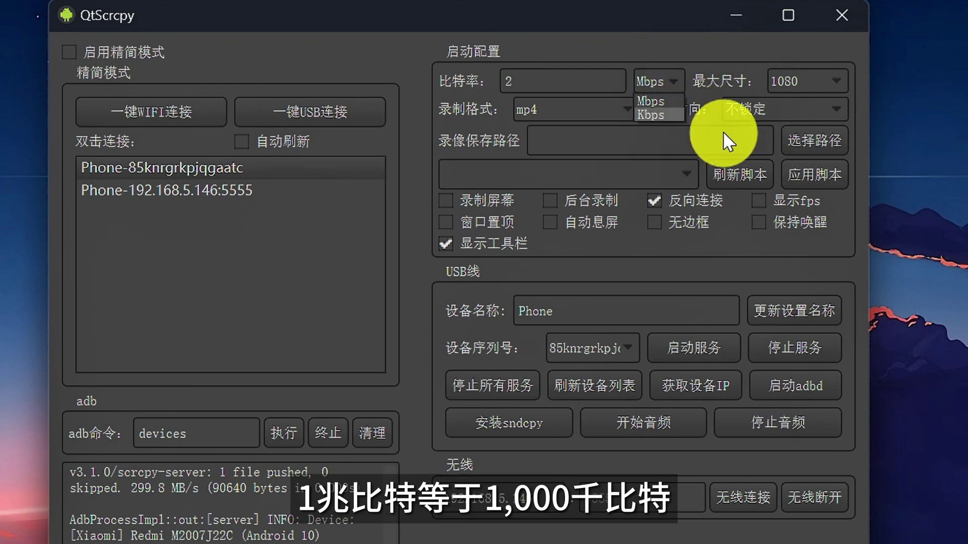
pyautogui.click(670, 98)
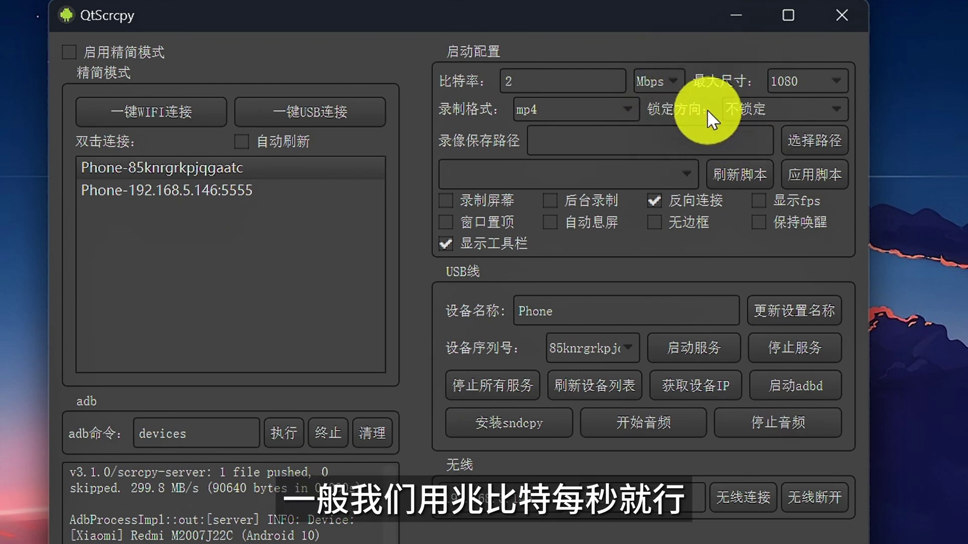
pyautogui.click(557, 82)
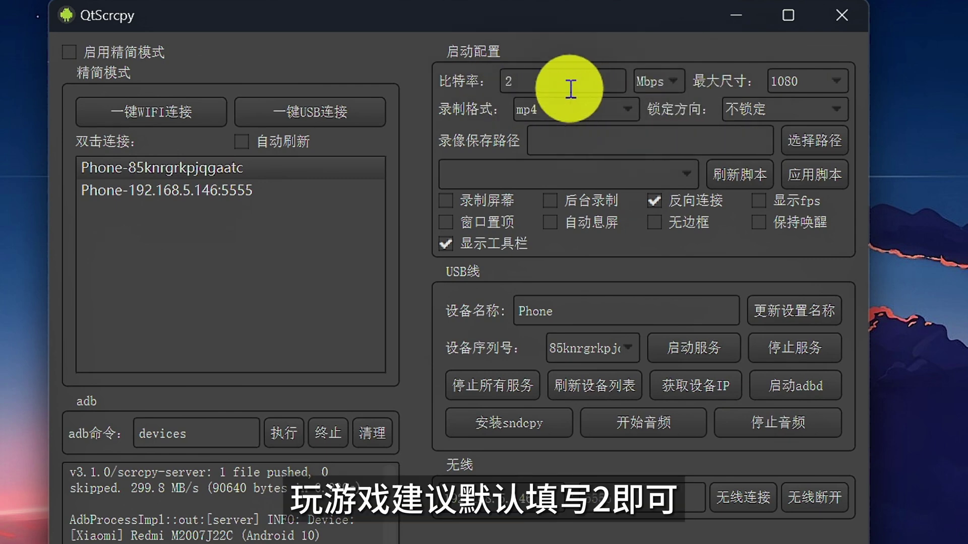
pyautogui.press('BackSpace')
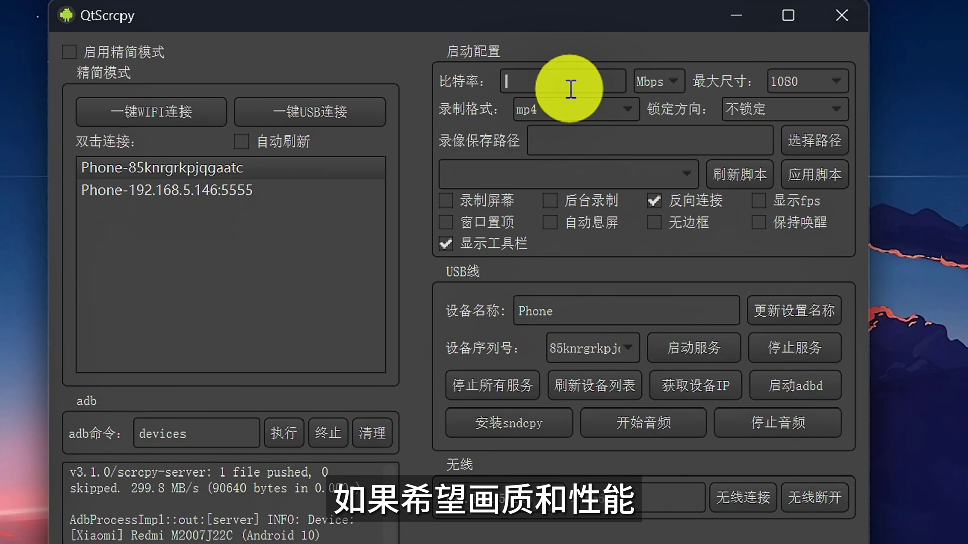
pyautogui.write('6')
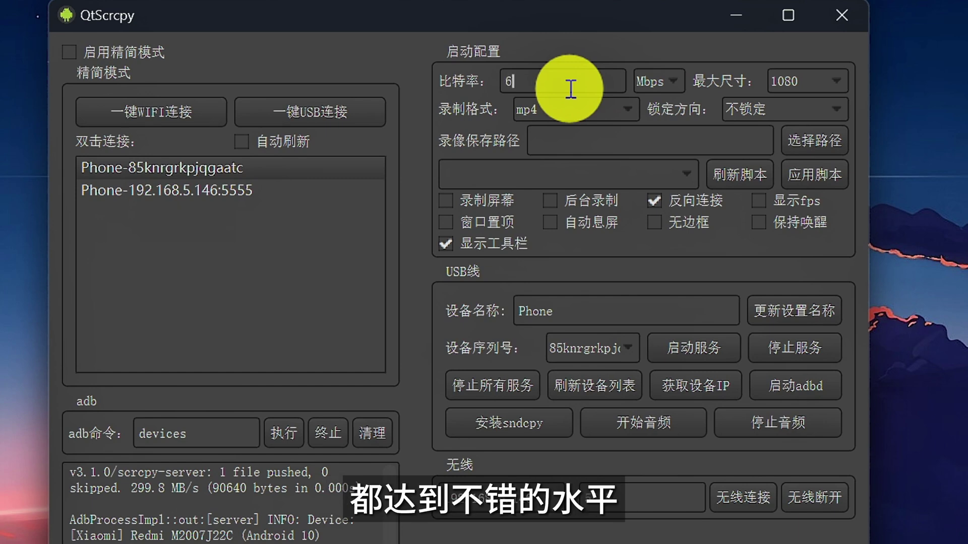
pyautogui.press('BackSpace')
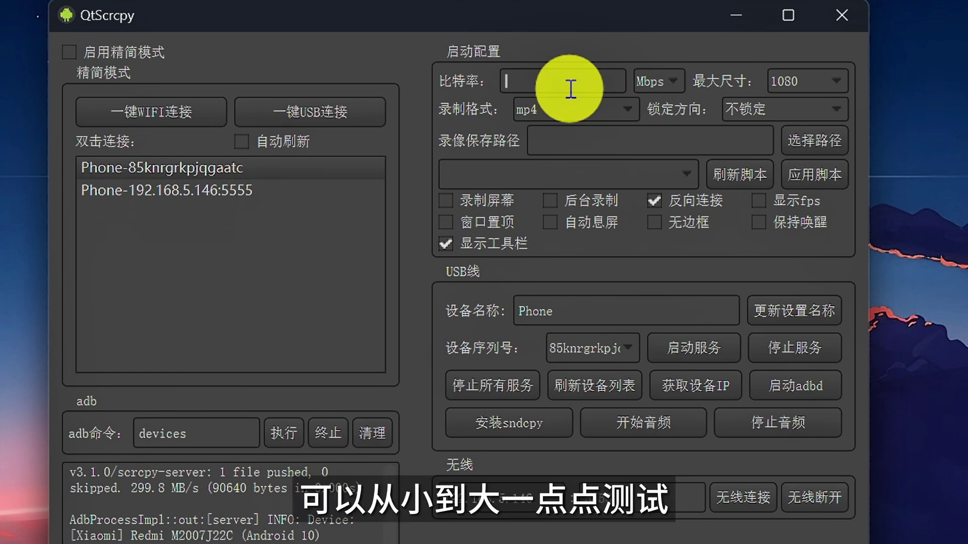
pyautogui.write('15')
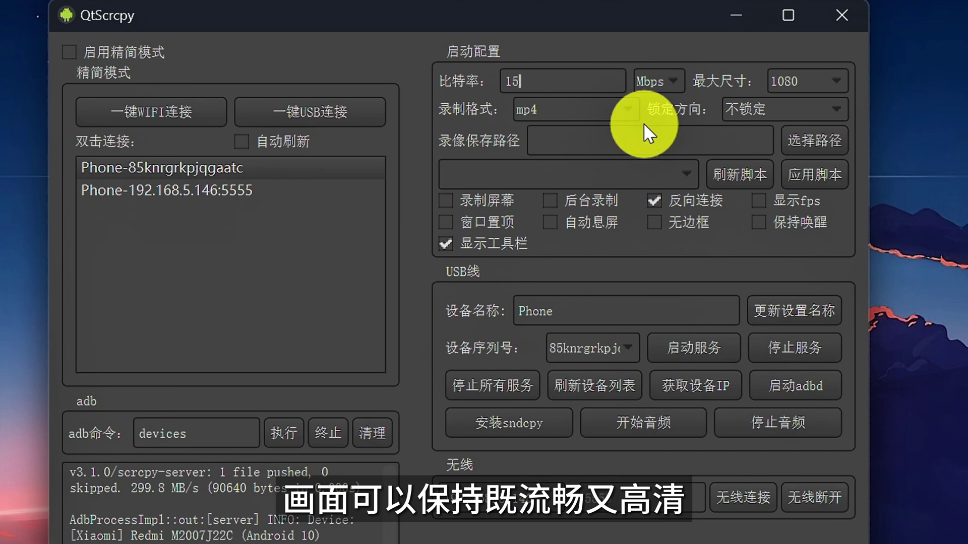
pyautogui.press('BackSpace')
pyautogui.press('BackSpace')
pyautogui.write('20')
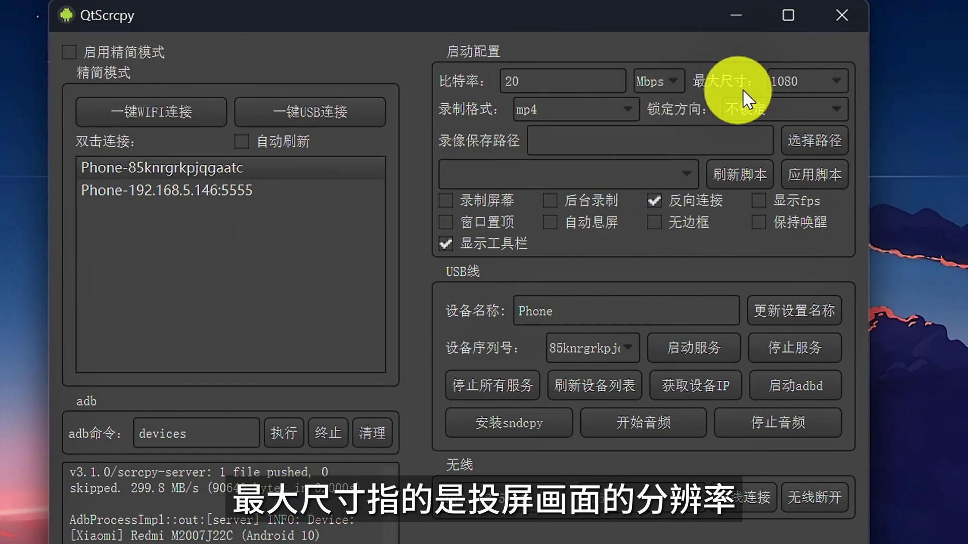
# Choose 1080 as the maximum size and view the available recording formats, keeping mp4
pyautogui.click(839, 83)
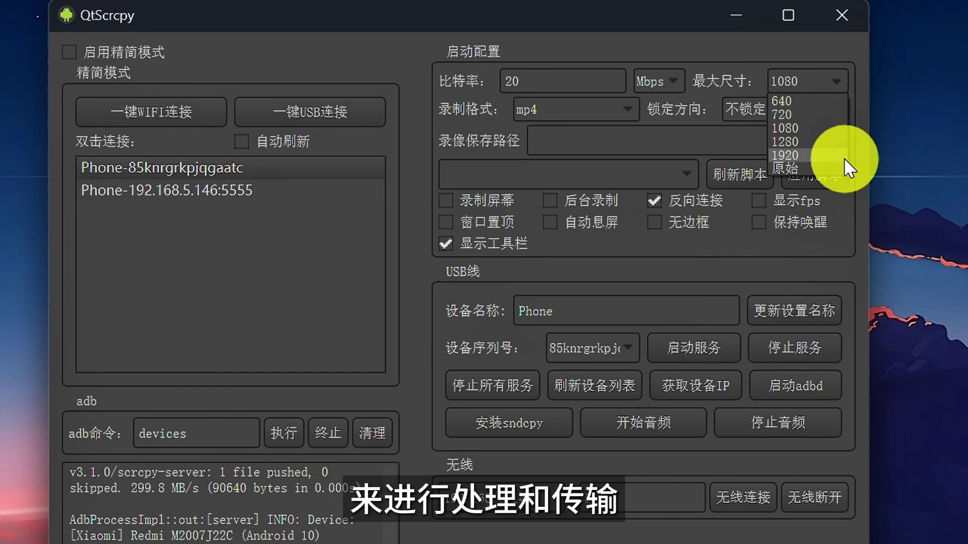
pyautogui.click(828, 129)
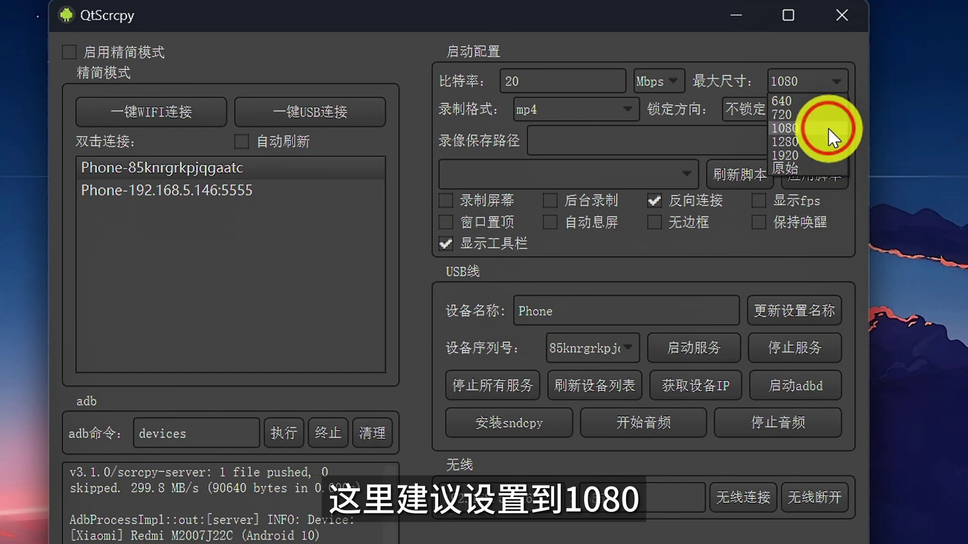
pyautogui.click(837, 83)
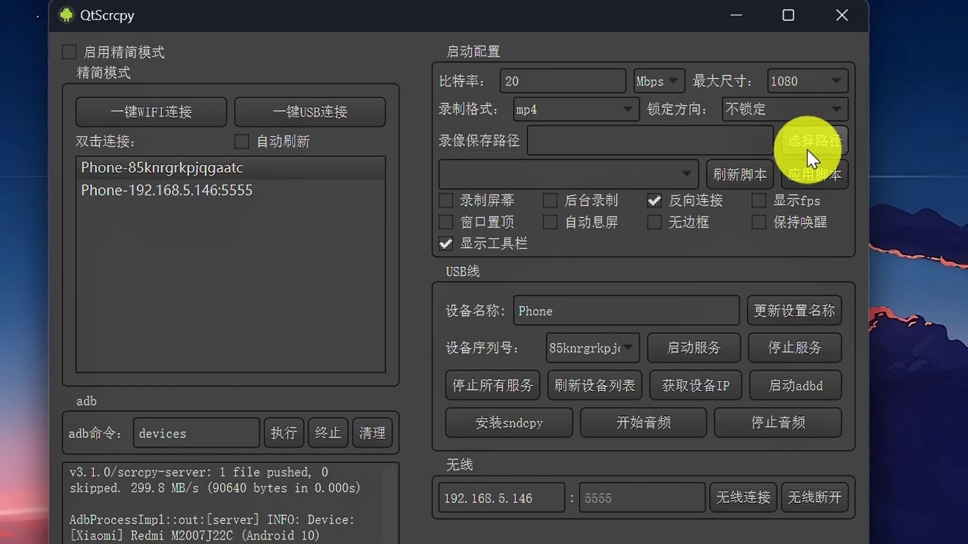
pyautogui.click(606, 114)
pyautogui.click(607, 114)
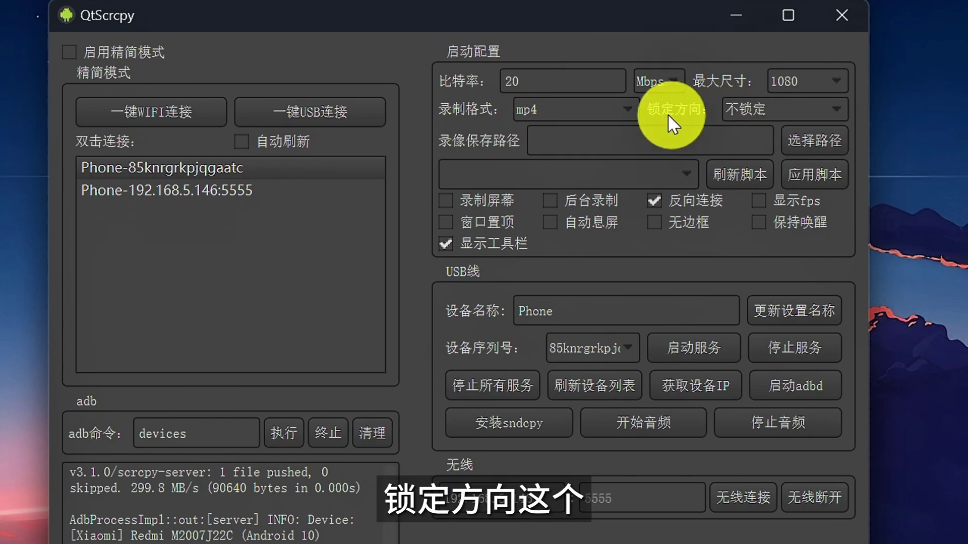
# Keep the lock orientation at 不锁定 and test it by playing a video in landscape on the mirrored Wi-Fi phone
pyautogui.click(838, 111)
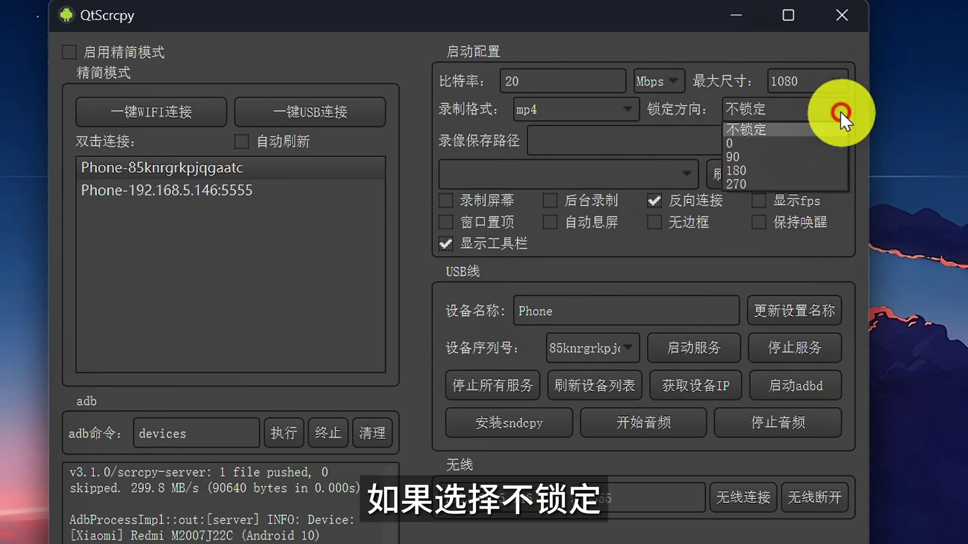
pyautogui.click(815, 127)
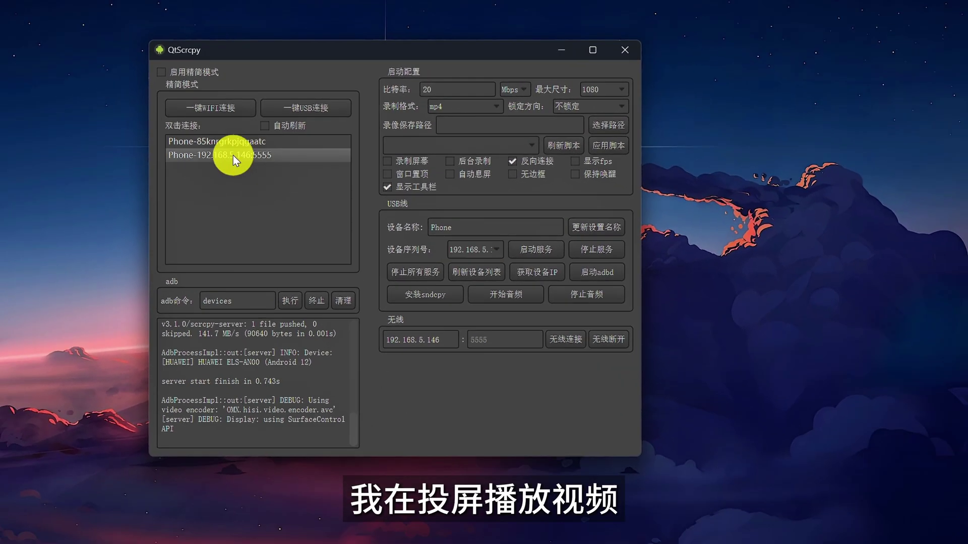
pyautogui.doubleClick(227, 155)
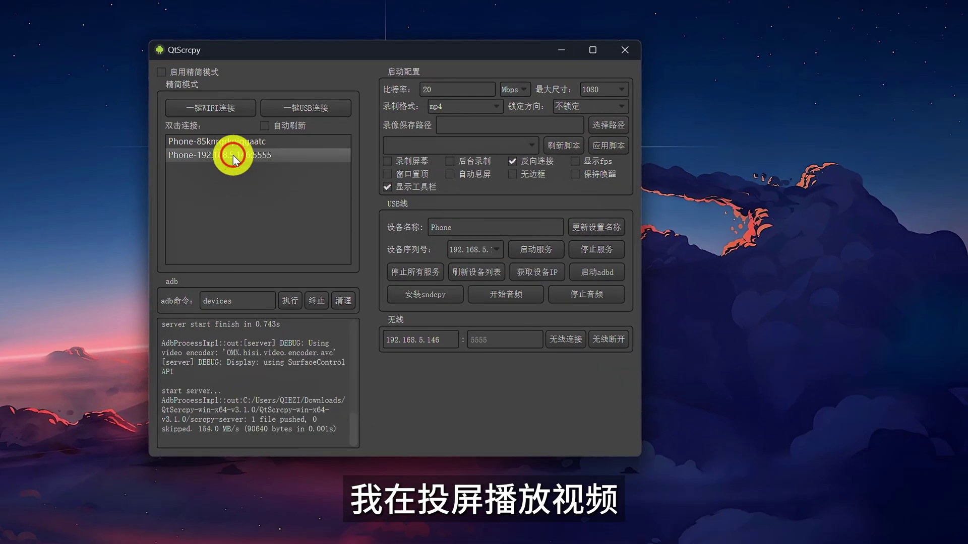
pyautogui.click(855, 172)
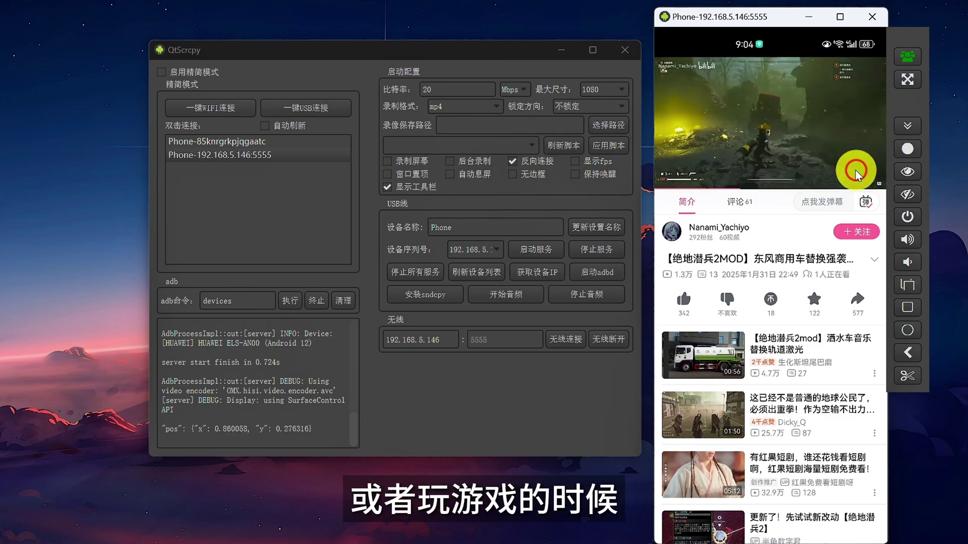
pyautogui.click(871, 175)
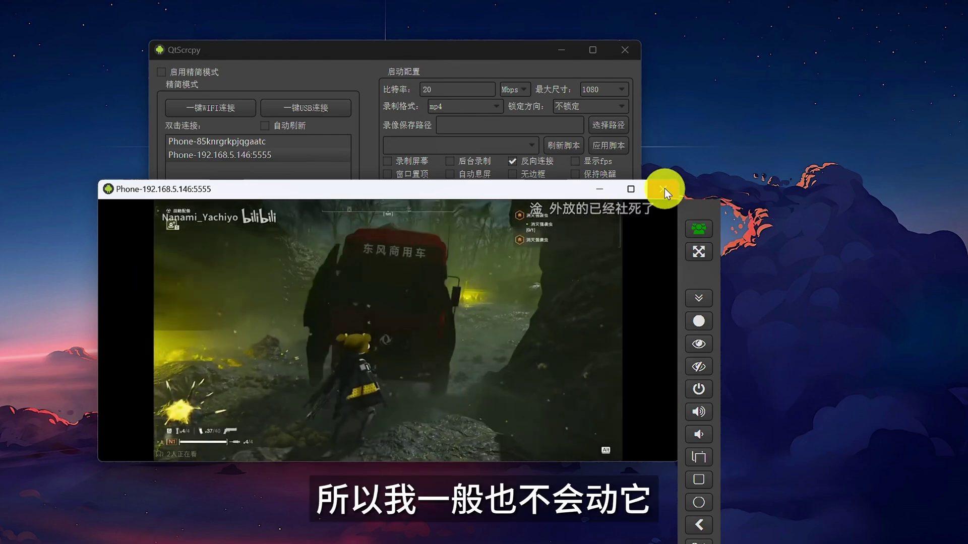
pyautogui.click(663, 189)
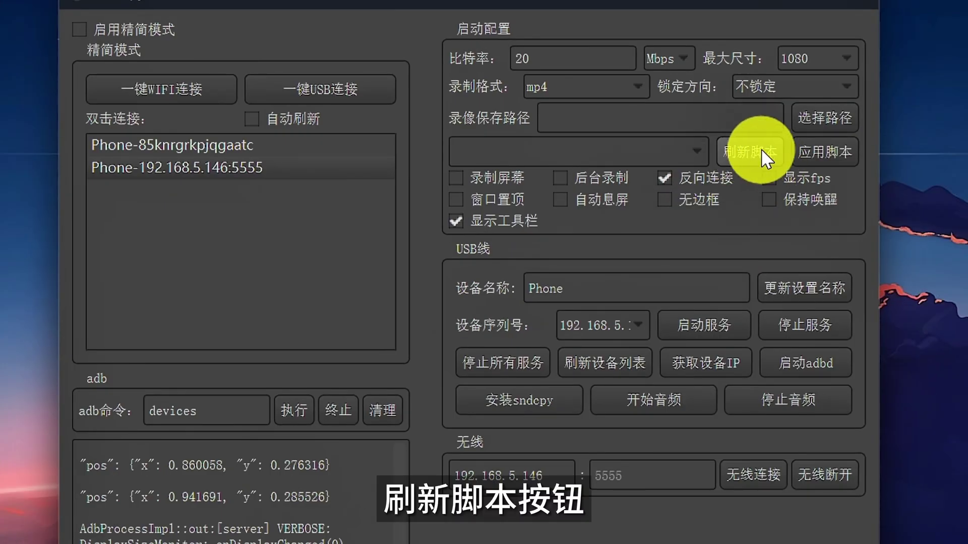
# Load the preset key-mapping scripts, choose tiktok.json and apply it
pyautogui.click(749, 152)
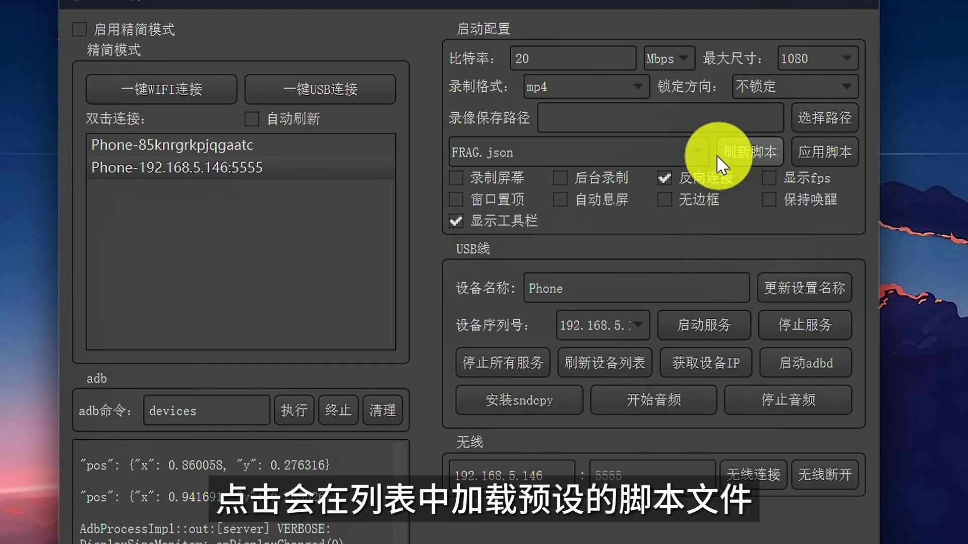
pyautogui.click(703, 152)
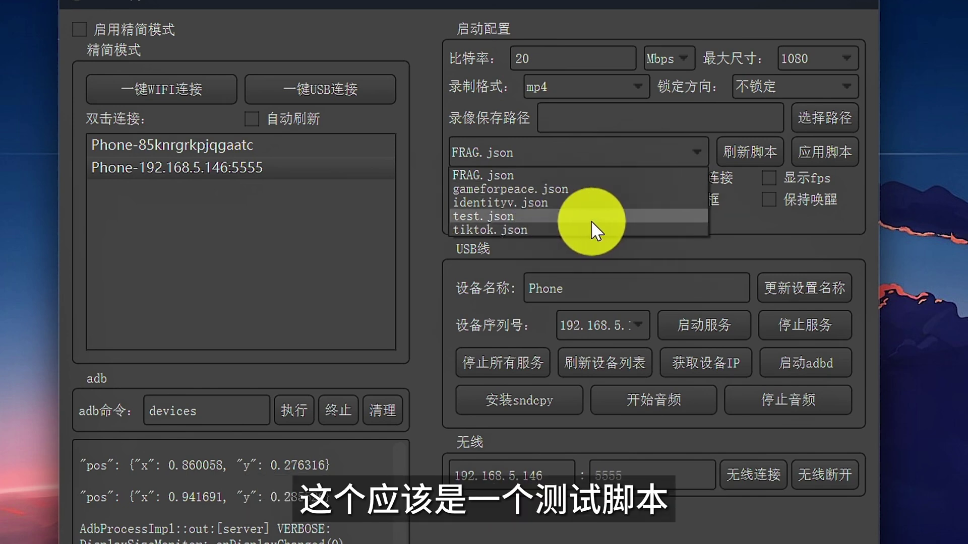
pyautogui.click(563, 234)
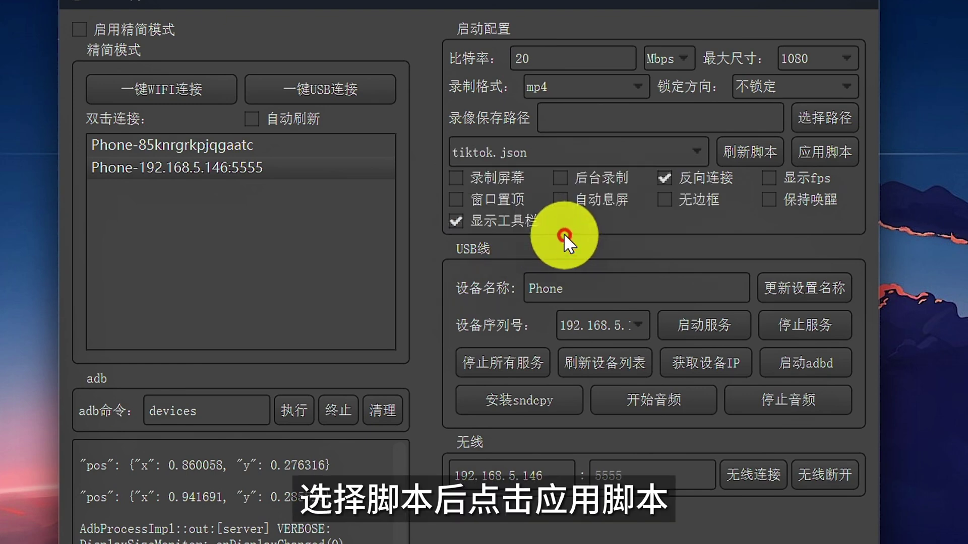
pyautogui.click(834, 150)
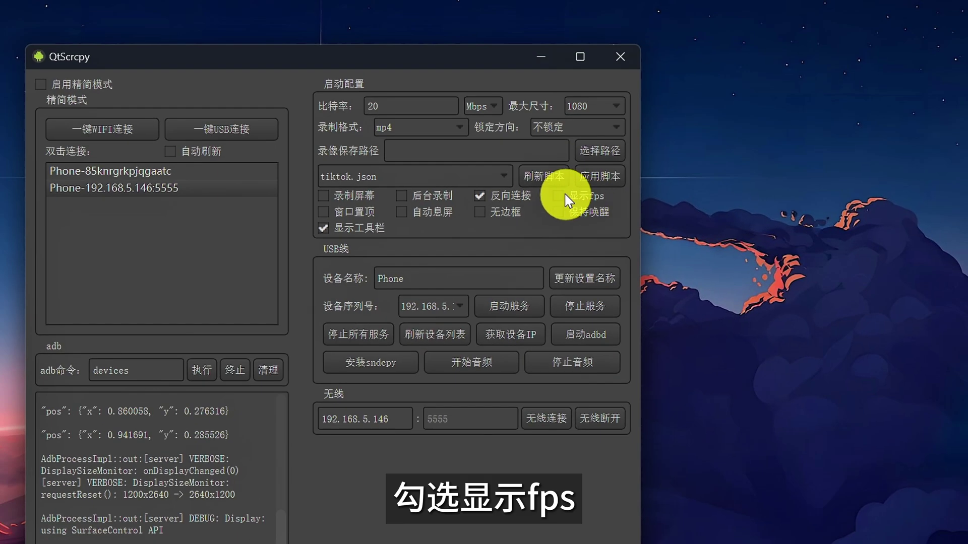
# Enable 显示fps and check the frame rate display by mirroring the Wi-Fi phone, closing its mirror window when done
pyautogui.click(563, 195)
pyautogui.doubleClick(123, 193)
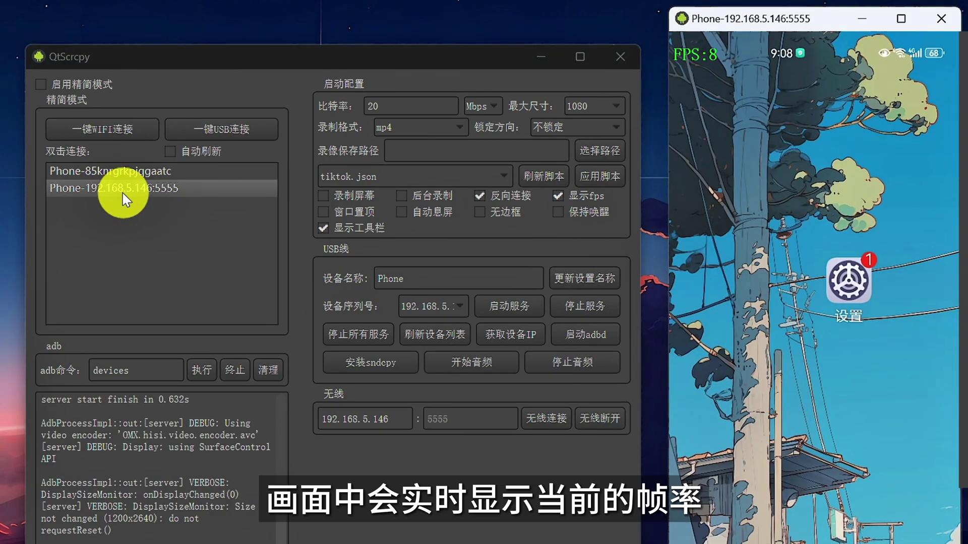
pyautogui.click(942, 20)
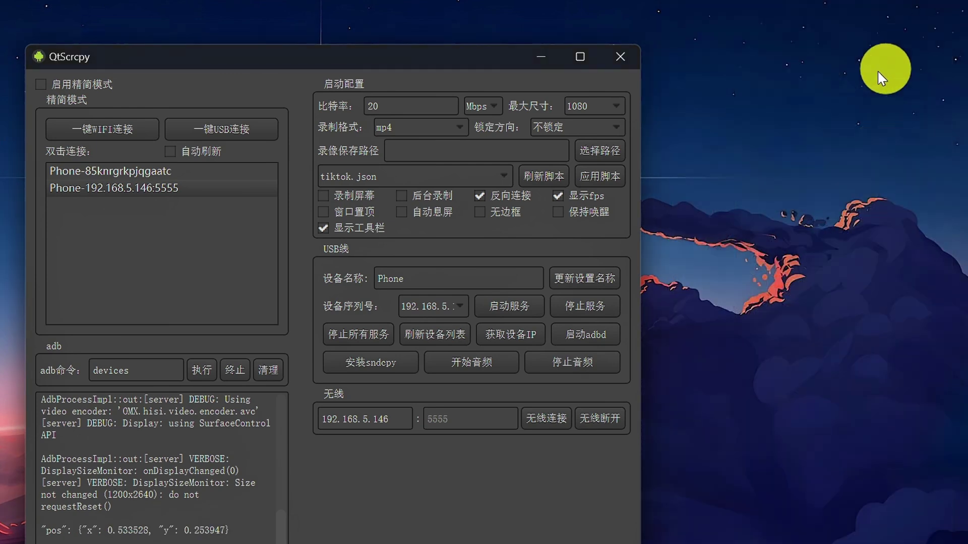
# Enable 窗口置顶 and test it by overlapping the Wi-Fi phone's mirror window with the main window
pyautogui.click(372, 217)
pyautogui.doubleClick(152, 194)
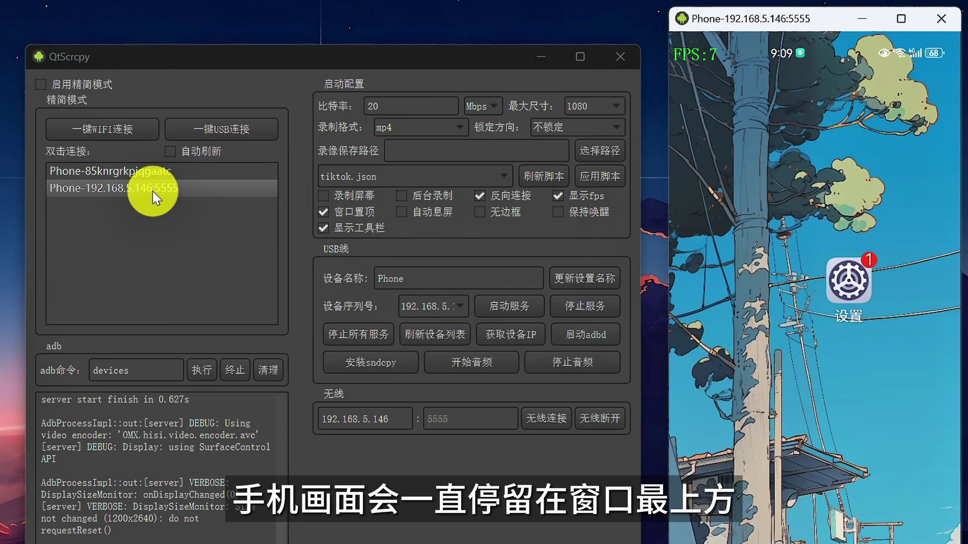
pyautogui.moveTo(806, 22); pyautogui.dragTo(519, 35)
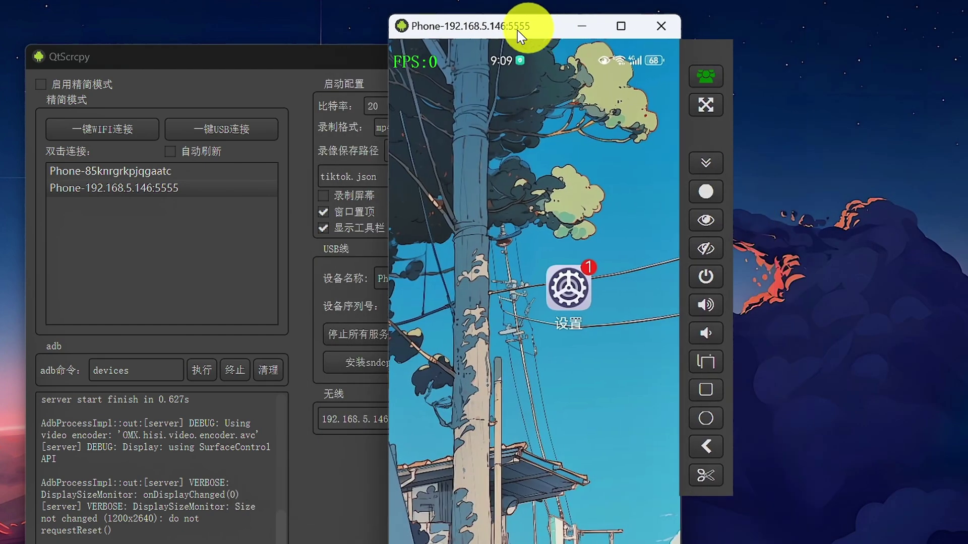
pyautogui.moveTo(264, 65); pyautogui.dragTo(259, 91)
pyautogui.click(662, 27)
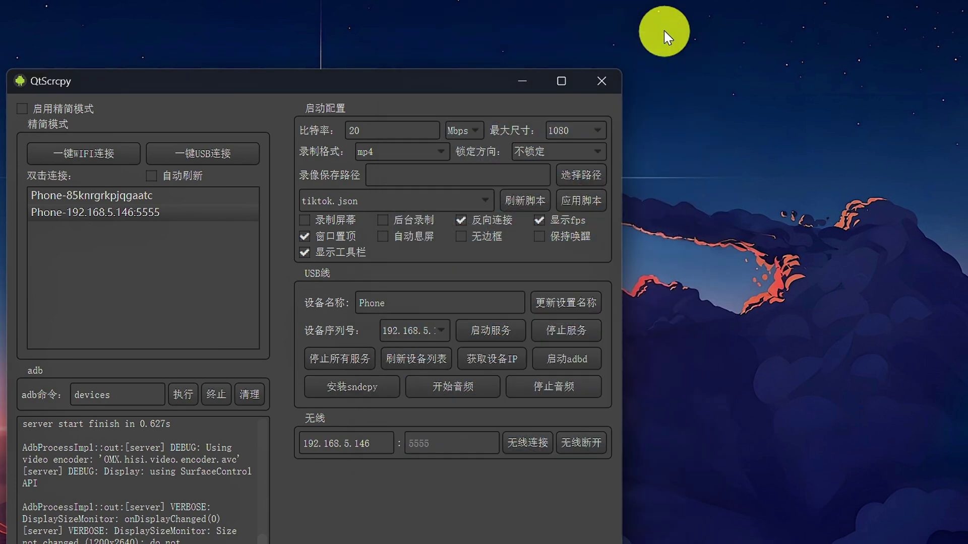
# Disable 窗口置顶 and mirror the Wi-Fi phone again to compare how the overlapping windows stack
pyautogui.click(336, 236)
pyautogui.doubleClick(121, 225)
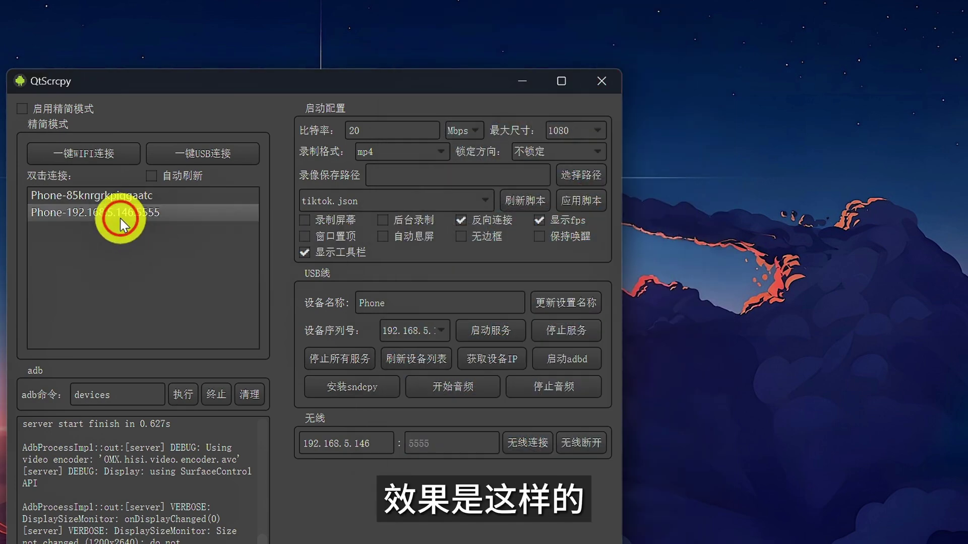
pyautogui.moveTo(305, 87); pyautogui.dragTo(210, 108)
pyautogui.click(505, 19)
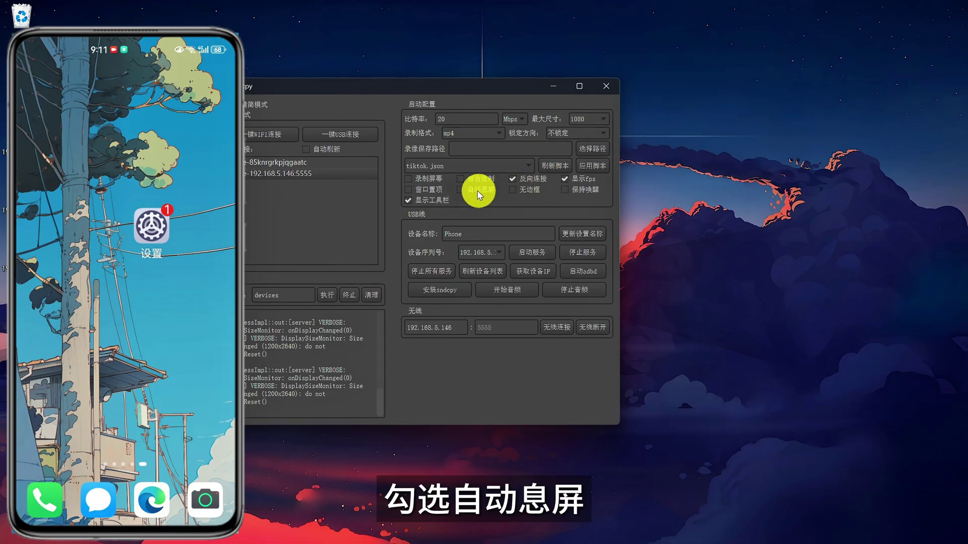
# Enable 自动息屏, mirror the Wi-Fi phone to test it, and close the mirror window
pyautogui.click(478, 193)
pyautogui.doubleClick(278, 178)
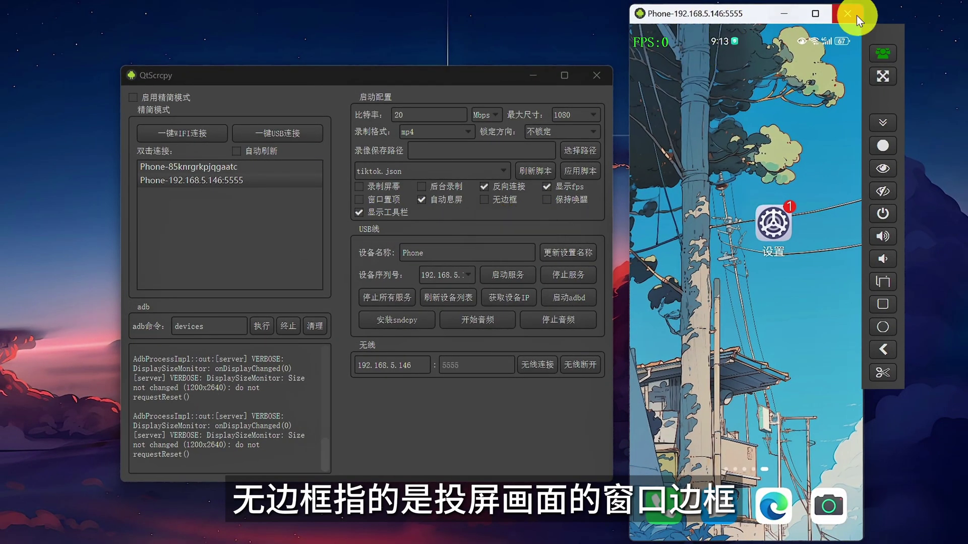
pyautogui.click(851, 17)
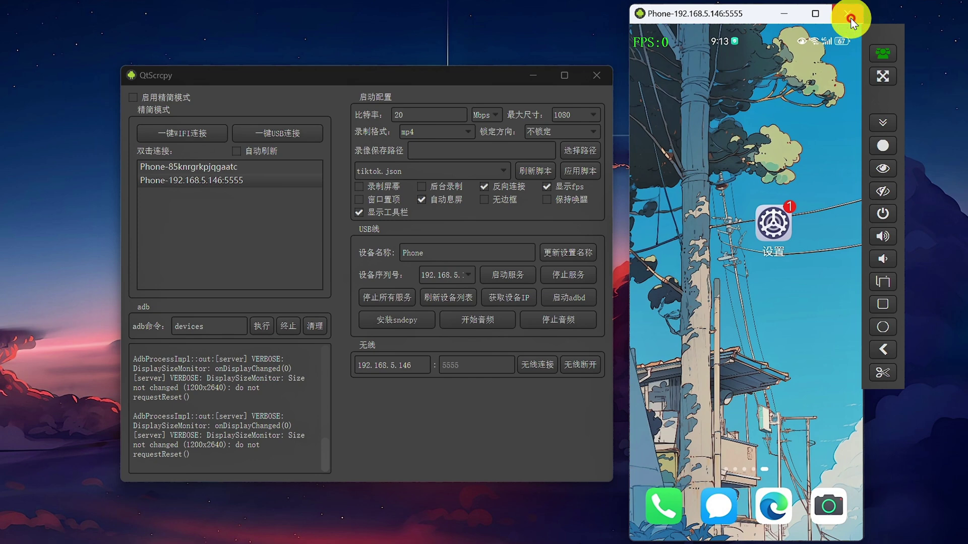
# Enable 无边框 and disable 显示工具栏, mirroring the Wi-Fi phone after each change
pyautogui.click(506, 200)
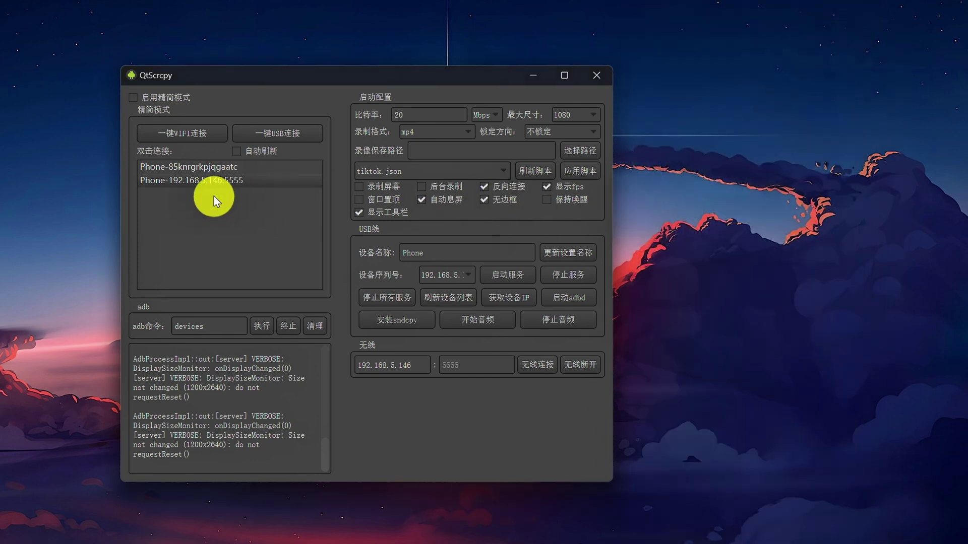
pyautogui.doubleClick(193, 183)
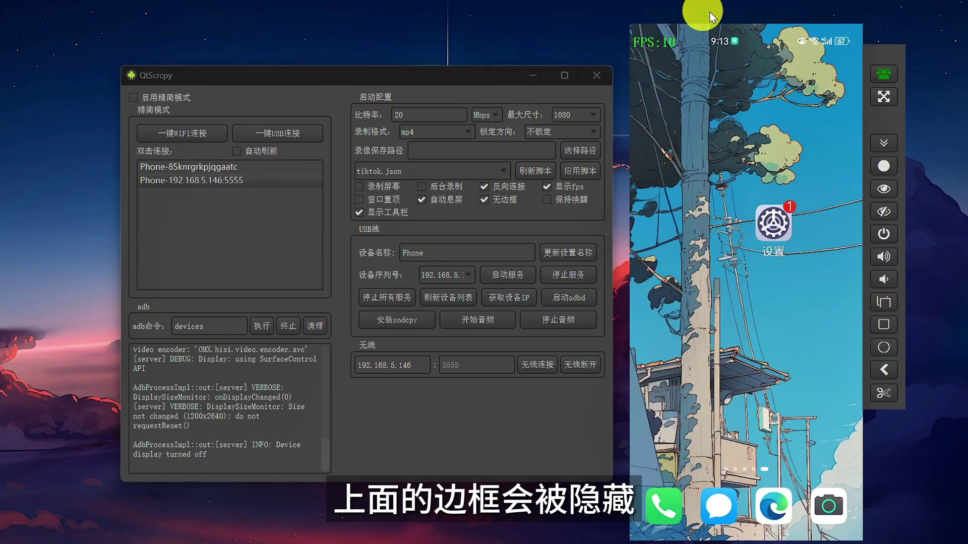
pyautogui.click(388, 212)
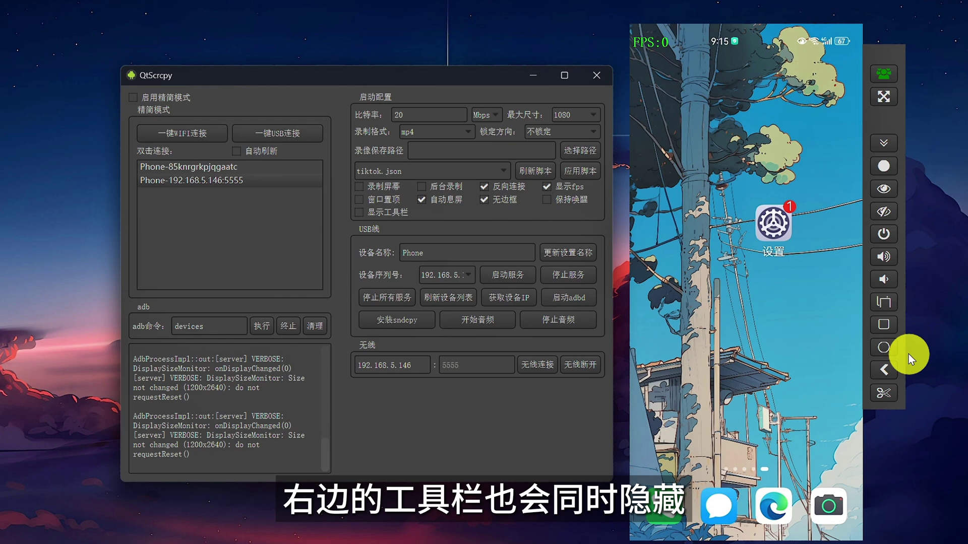
pyautogui.click(576, 280)
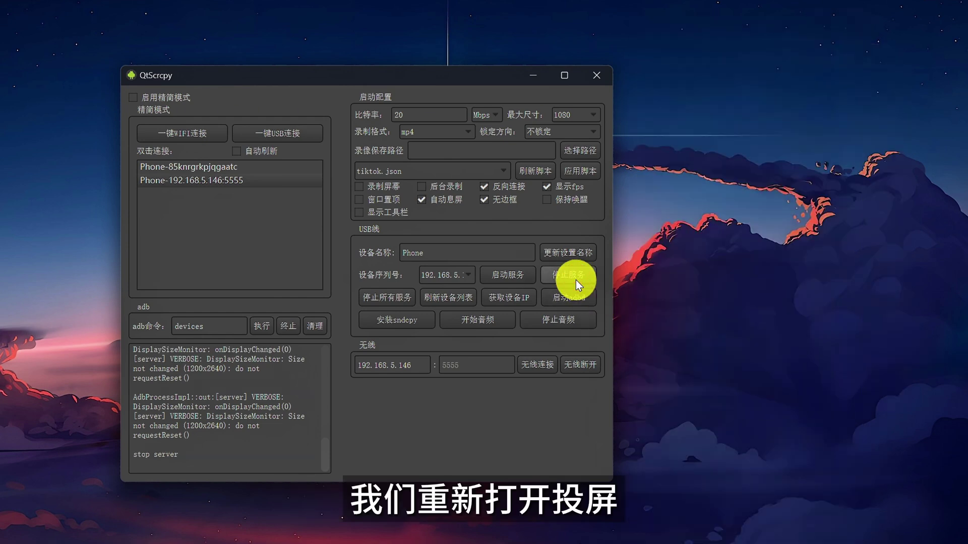
pyautogui.doubleClick(222, 183)
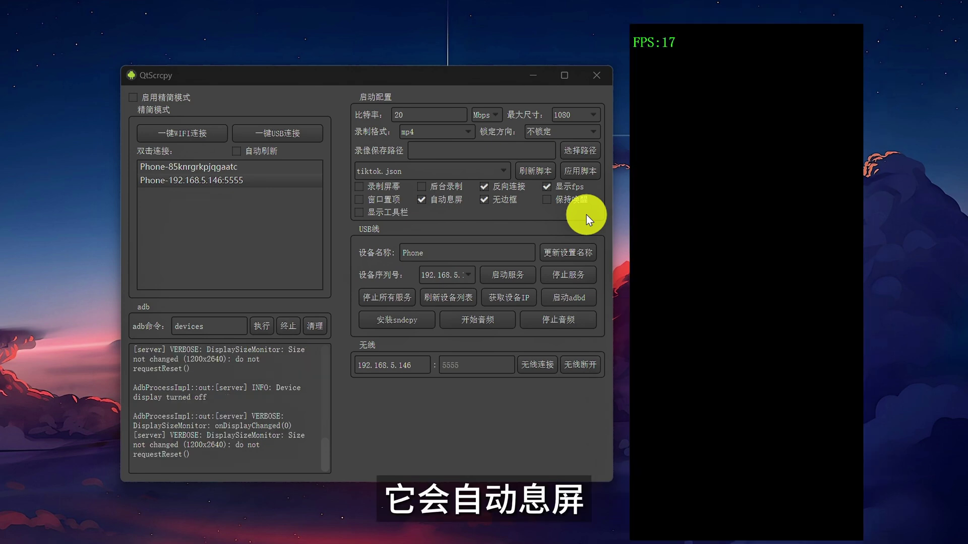
# Stop the mirroring service, enable 保持唤醒 with 自动息屏 off, and mirror the Wi-Fi phone again
pyautogui.click(570, 274)
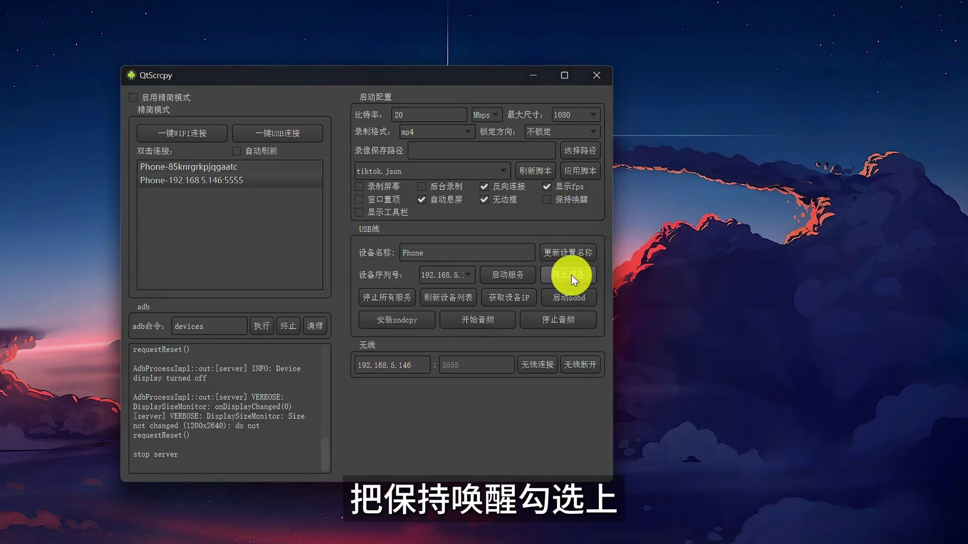
pyautogui.click(567, 204)
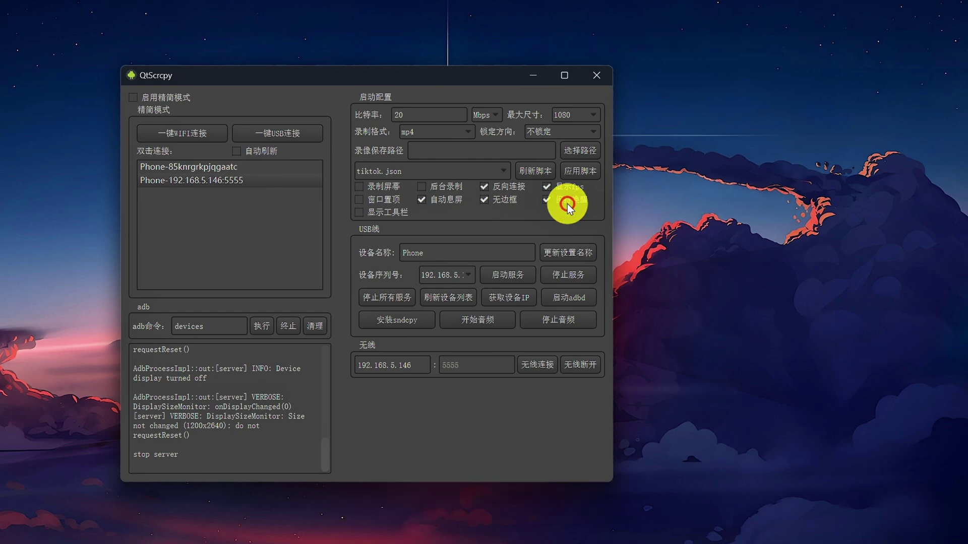
pyautogui.doubleClick(212, 182)
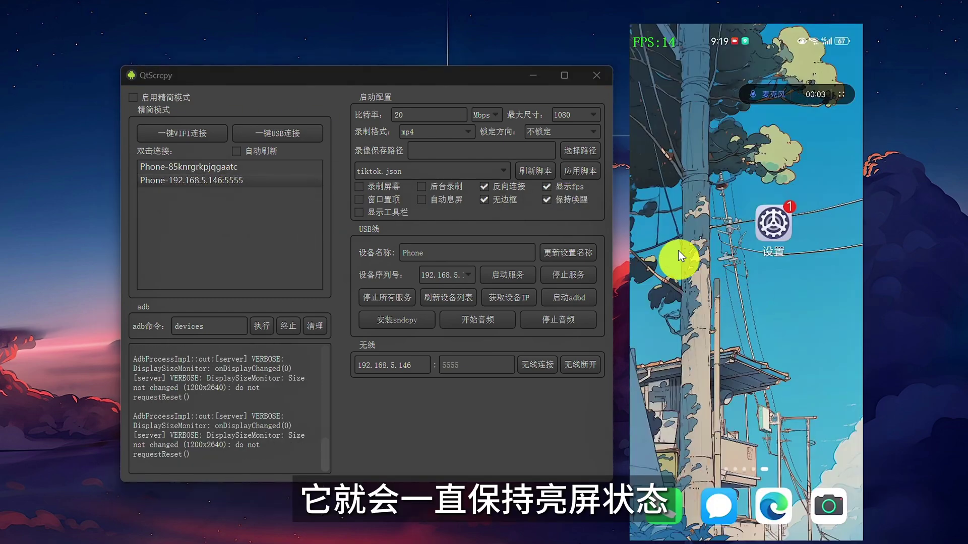
pyautogui.moveTo(737, 322)
pyautogui.mouseDown()
pyautogui.moveTo(767, 320)
pyautogui.moveTo(697, 320)
pyautogui.moveTo(739, 328)
pyautogui.mouseUp()
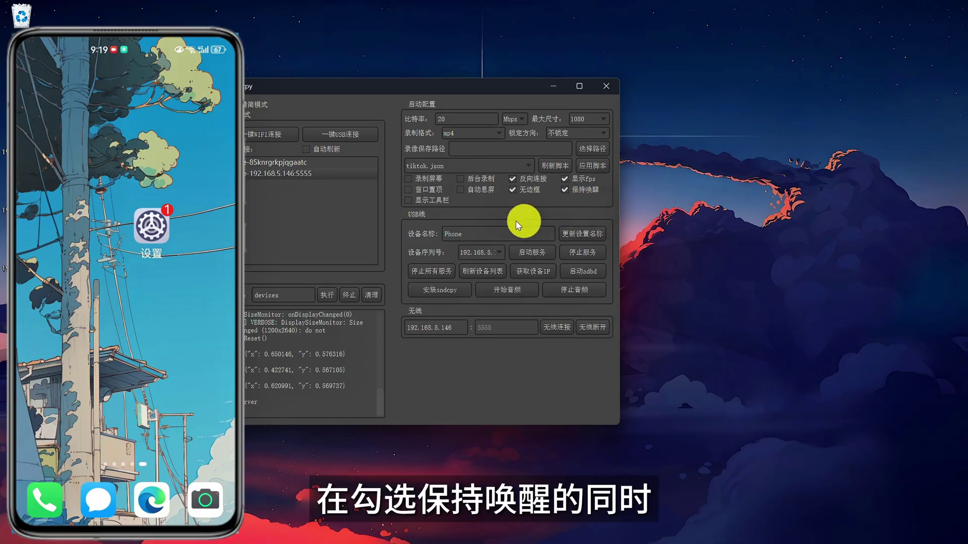
# Enable 自动息屏 together with 保持唤醒 and test the combination by mirroring and operating the Wi-Fi phone
pyautogui.click(463, 190)
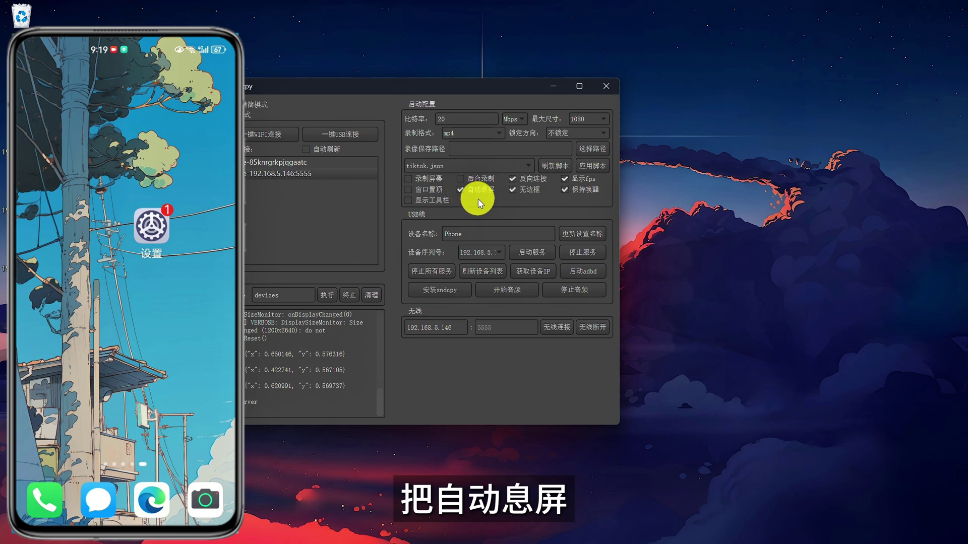
pyautogui.doubleClick(283, 176)
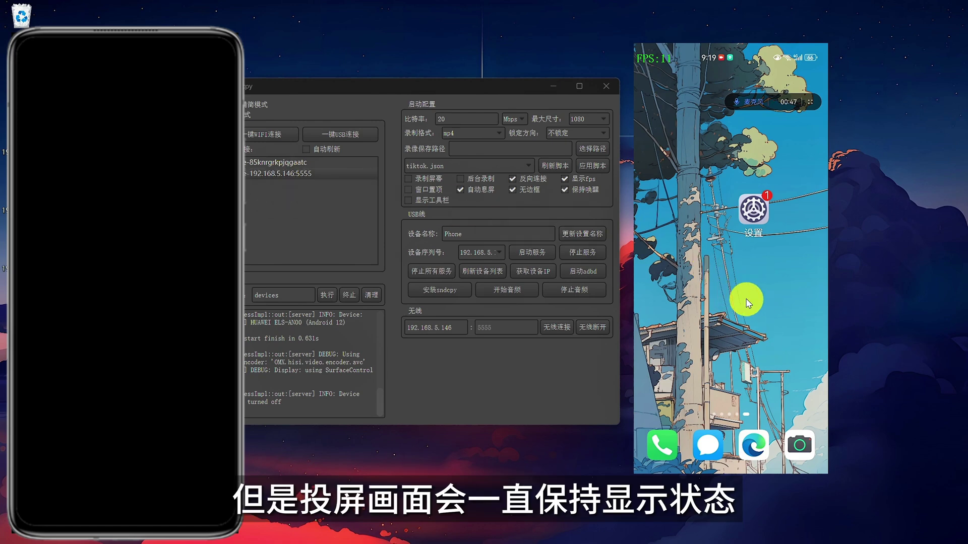
pyautogui.moveTo(750, 302); pyautogui.dragTo(780, 301)
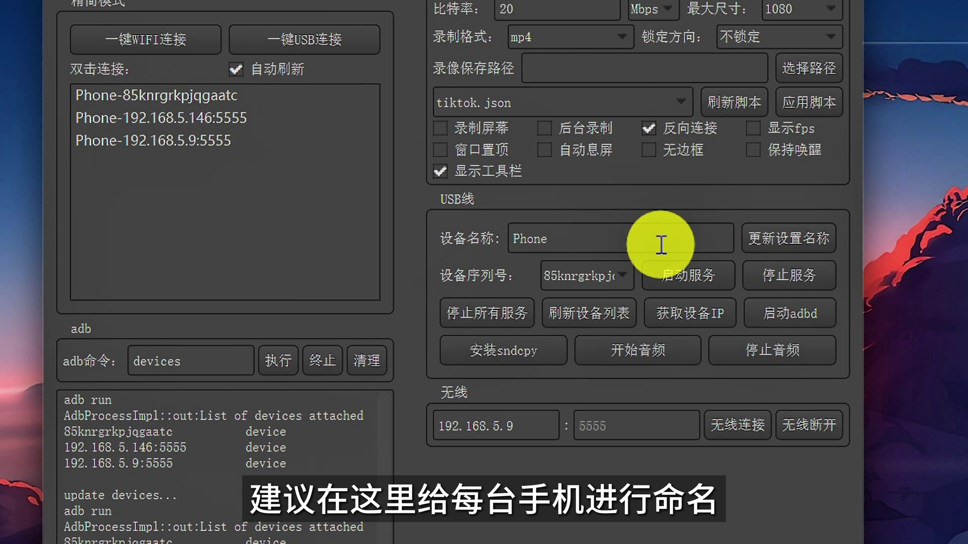
# Try to change the device name of the USB-connected phone to 蓝色 while 自动刷新 is on
pyautogui.moveTo(612, 228); pyautogui.dragTo(519, 237)
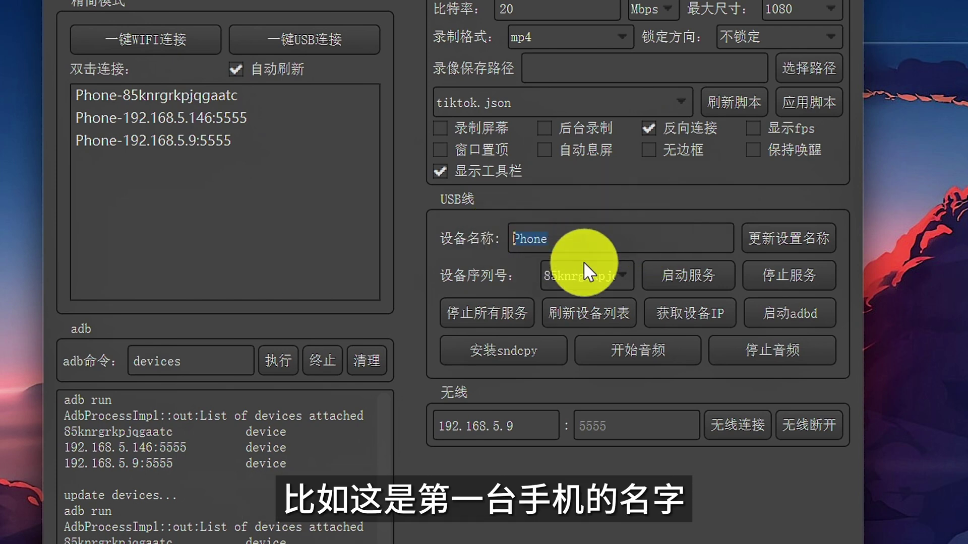
pyautogui.write('l')
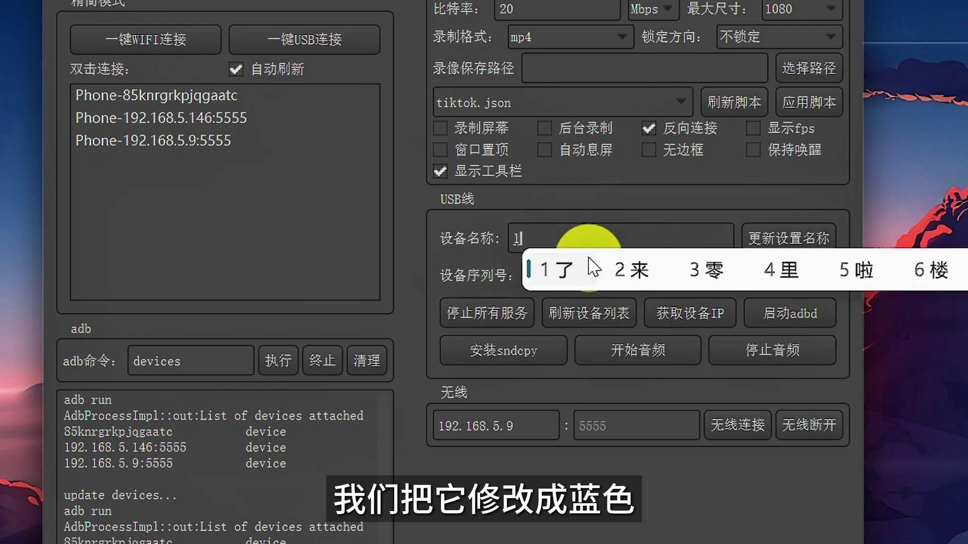
pyautogui.write('anse')
pyautogui.press('space')
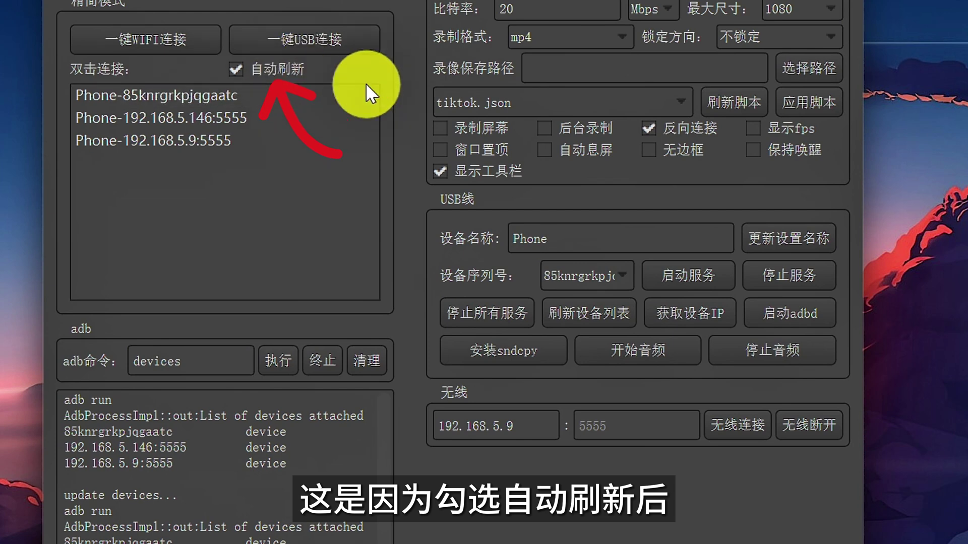
pyautogui.click(622, 276)
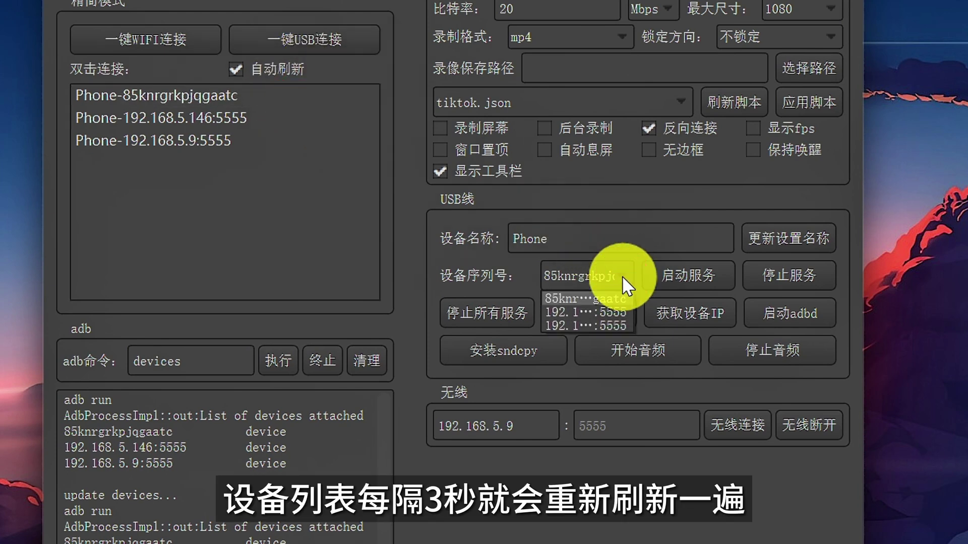
pyautogui.click(621, 276)
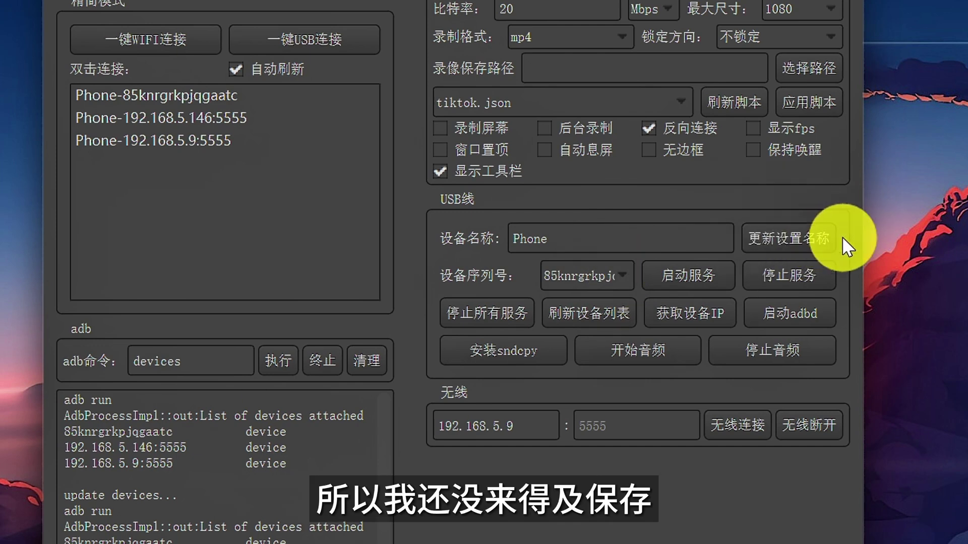
pyautogui.click(631, 282)
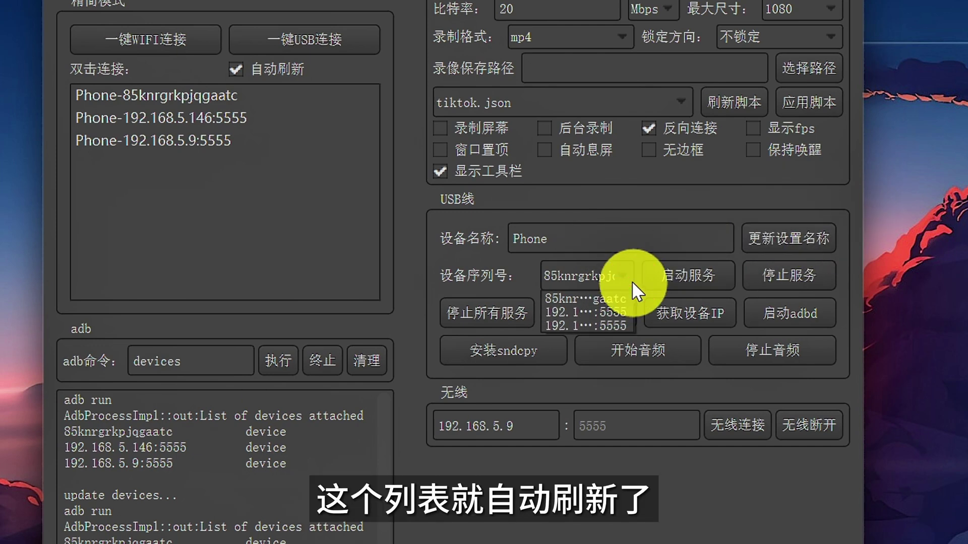
pyautogui.click(631, 282)
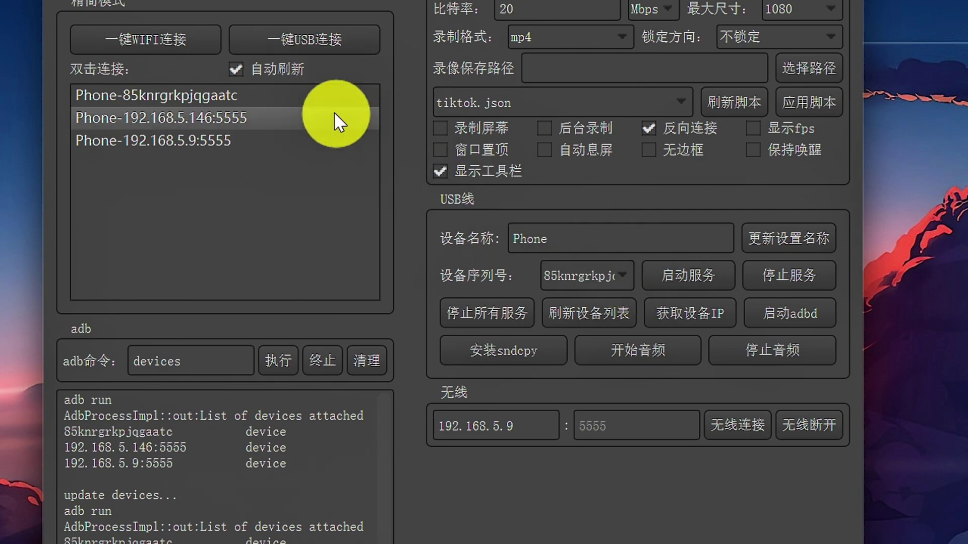
# Turn off 自动刷新, then set and save the USB-connected phone's device name as 蓝色小米
pyautogui.click(253, 68)
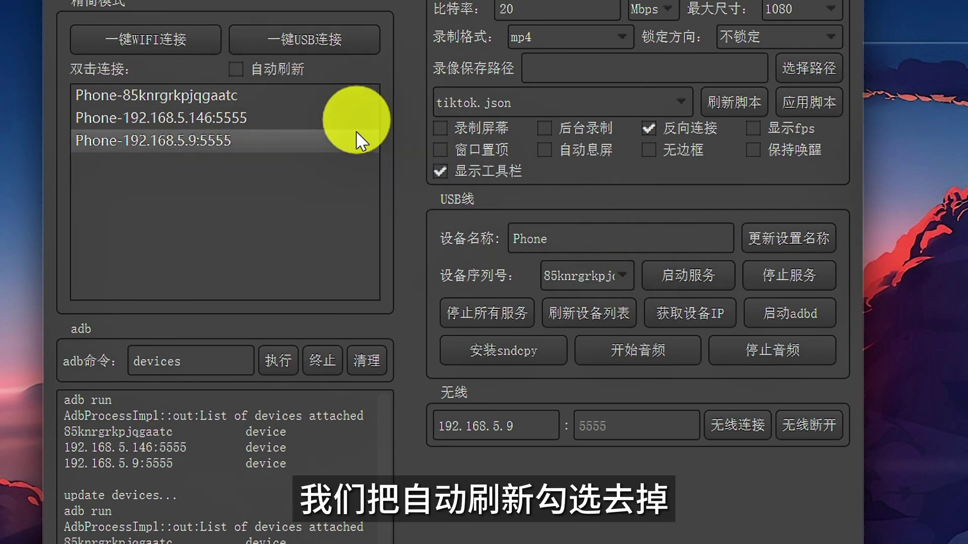
pyautogui.click(563, 233)
pyautogui.doubleClick(535, 237)
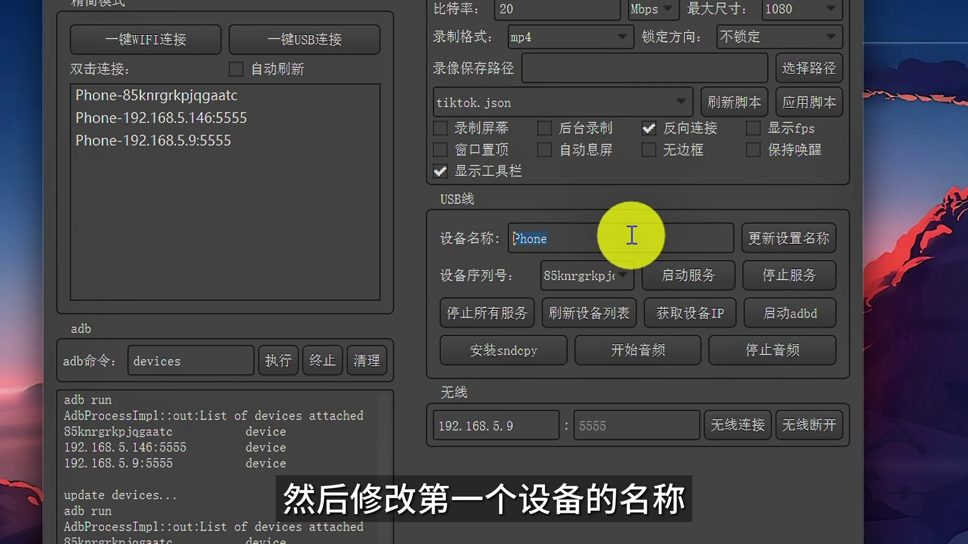
pyautogui.write('蓝色xiaom2')
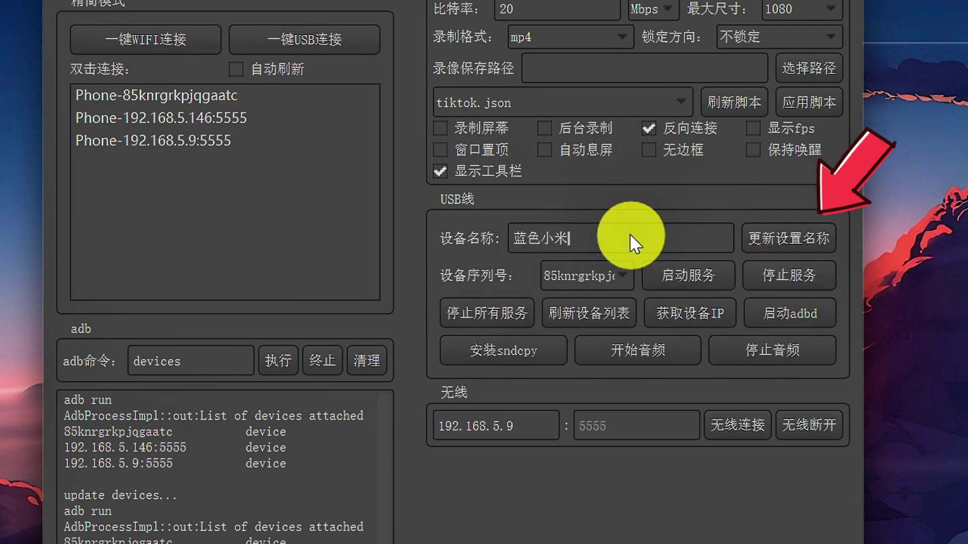
pyautogui.click(803, 244)
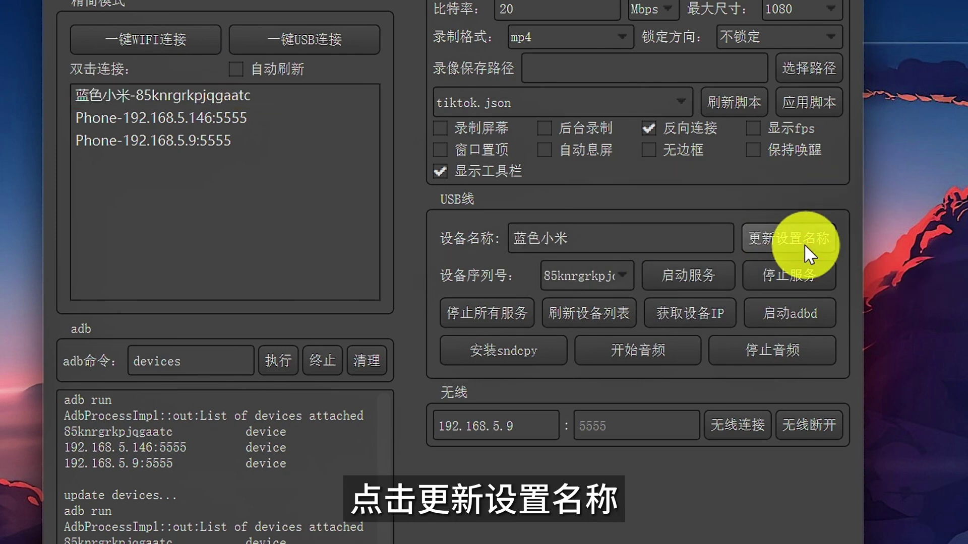
# Select the Wi-Fi device 192.168.5.146:5555 and save its device name as 红色手机
pyautogui.click(627, 278)
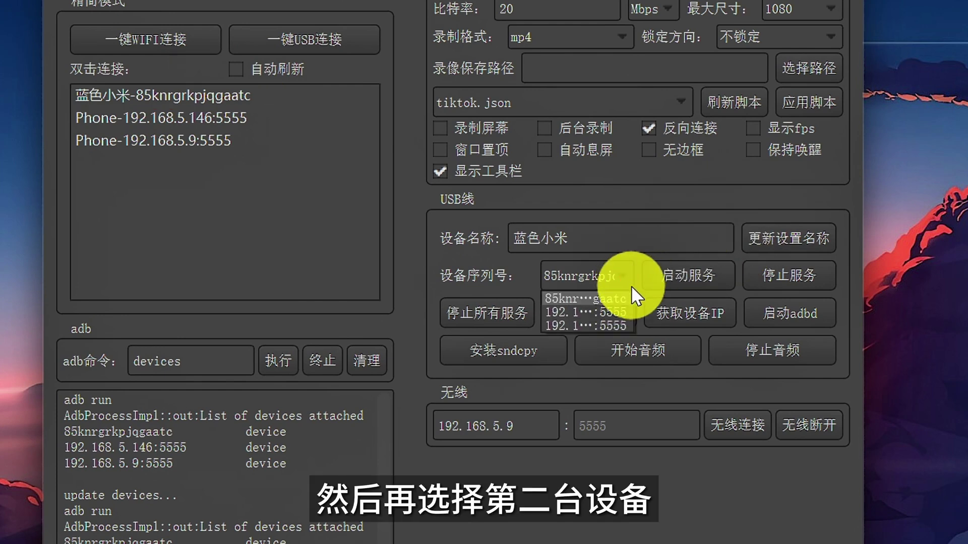
pyautogui.click(625, 313)
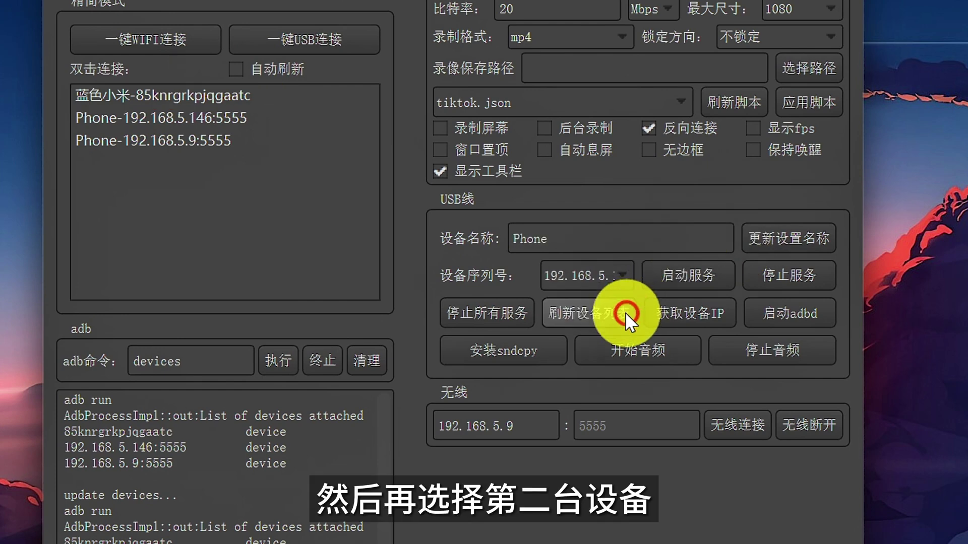
pyautogui.doubleClick(614, 241)
pyautogui.press('BackSpace')
pyautogui.write('hongse')
pyautogui.press('space')
pyautogui.write('shou')
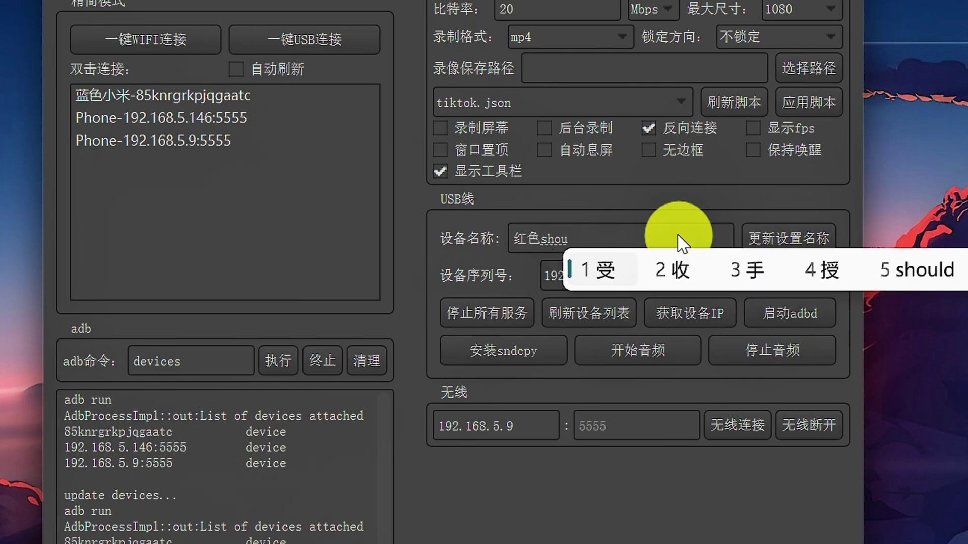
pyautogui.write('ji')
pyautogui.press('space')
pyautogui.click(785, 238)
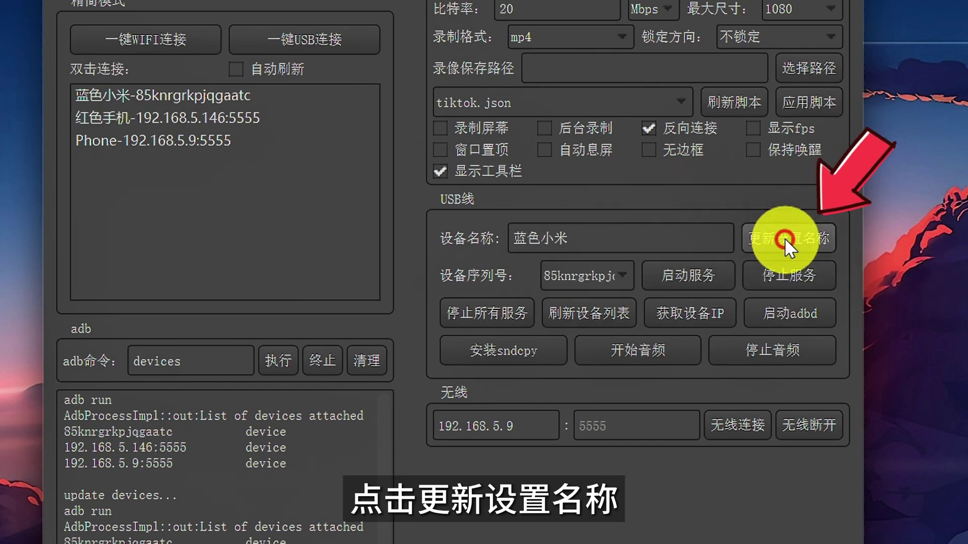
# Save the device name 紫色手机 for the Wi-Fi device 192.168.5.9:5555 and turn 自动刷新 back on
pyautogui.click(621, 276)
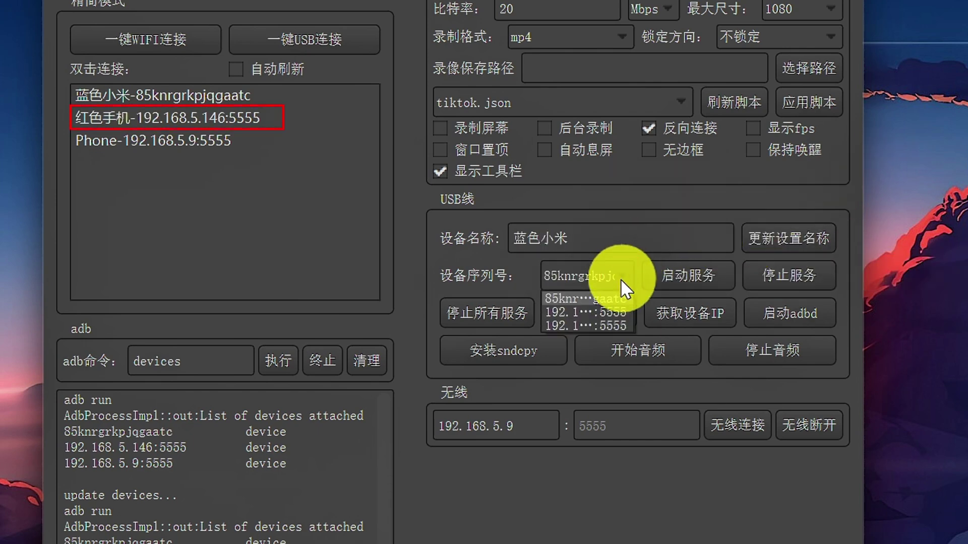
pyautogui.click(616, 324)
pyautogui.doubleClick(649, 241)
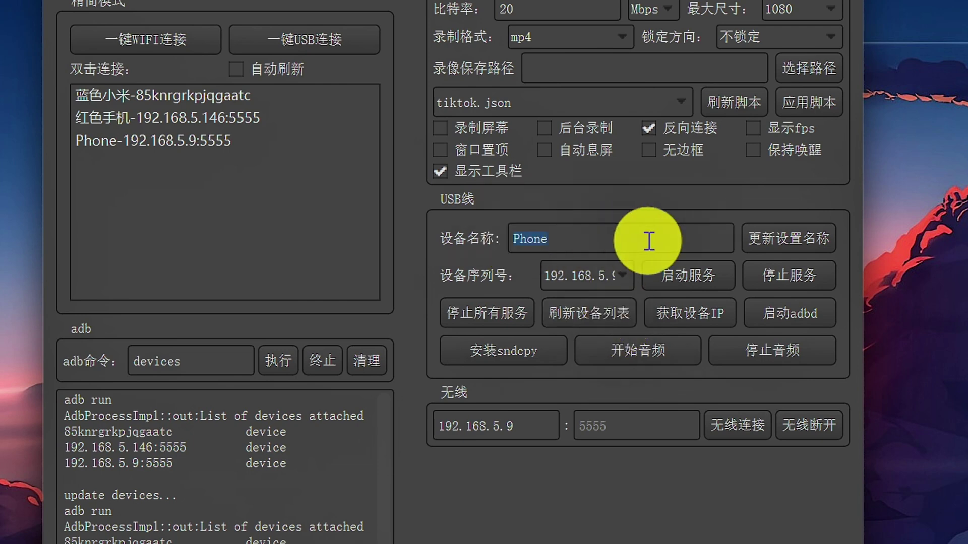
pyautogui.write('zise')
pyautogui.press('space')
pyautogui.write('shouji')
pyautogui.press('space')
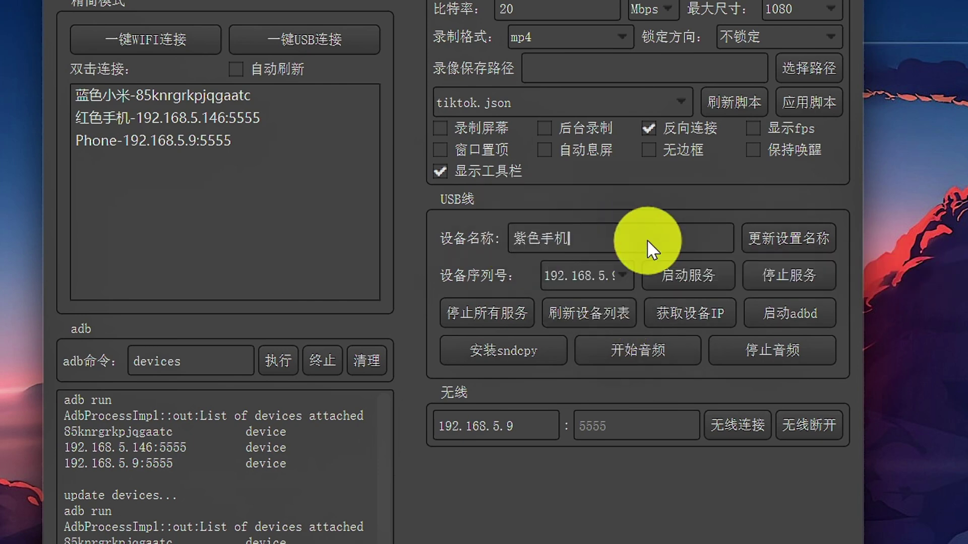
pyautogui.click(793, 236)
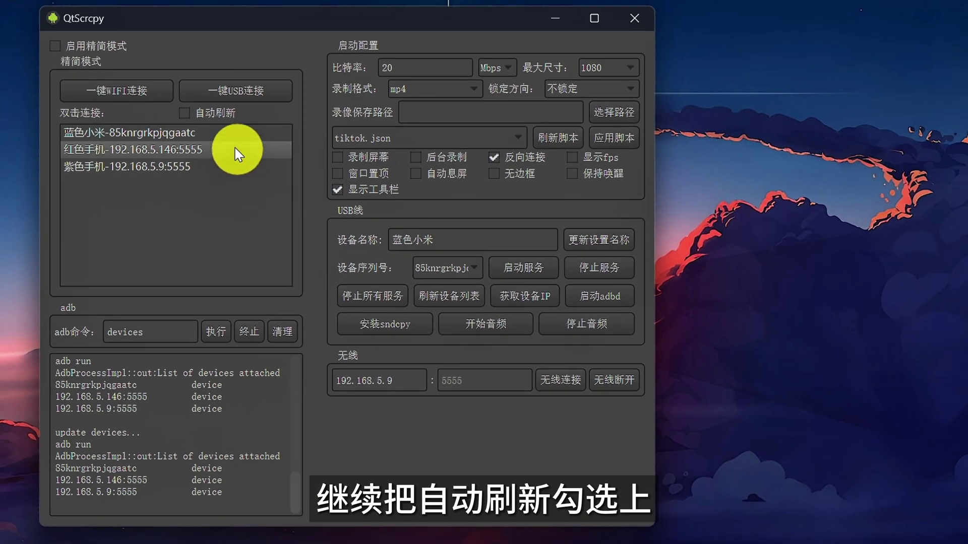
pyautogui.click(197, 117)
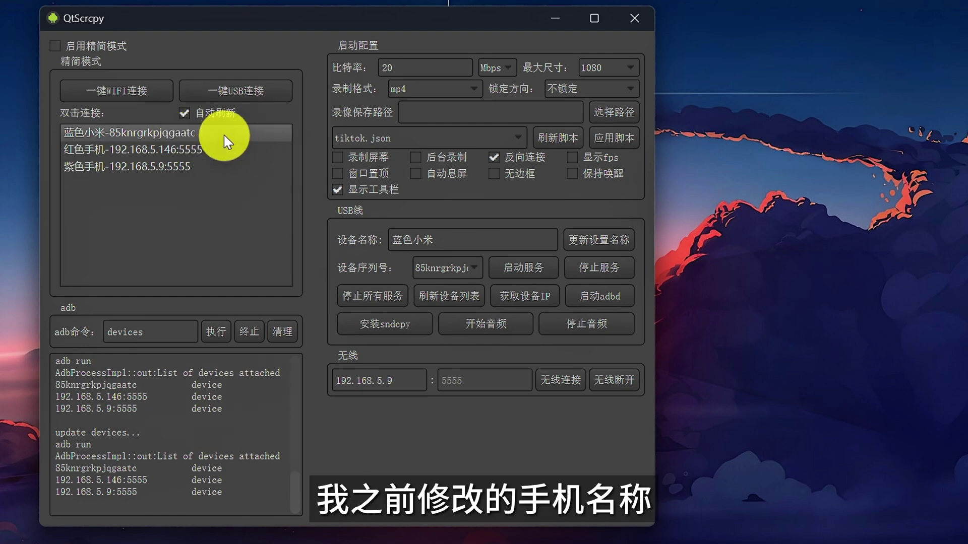
# Start the mirroring service for 蓝色小米 and for 红色手机 by choosing each device's serial number
pyautogui.click(475, 266)
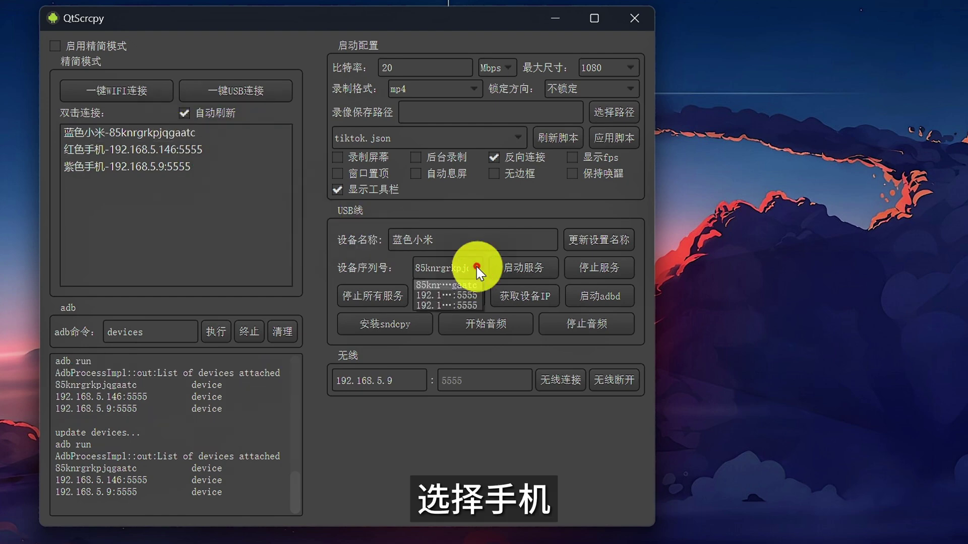
pyautogui.click(468, 289)
pyautogui.click(525, 273)
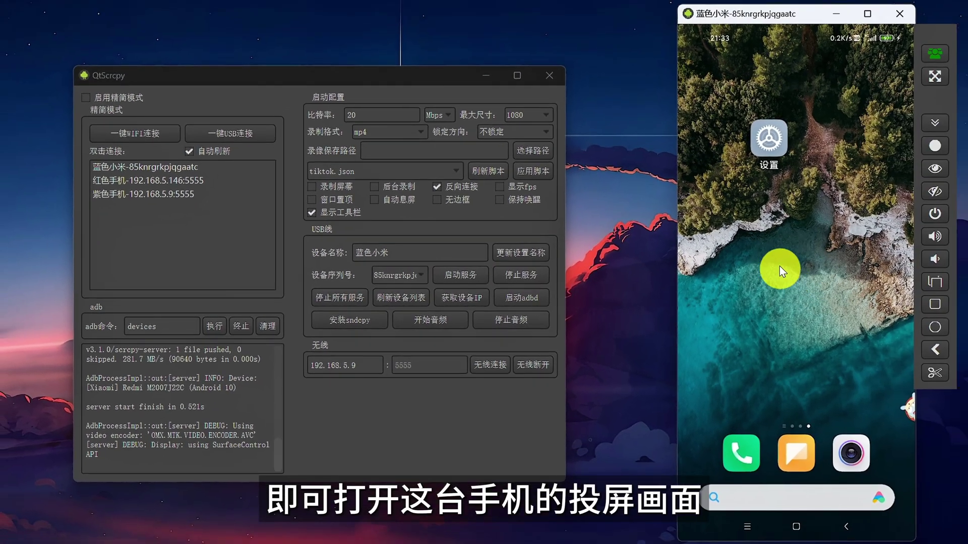
pyautogui.click(424, 276)
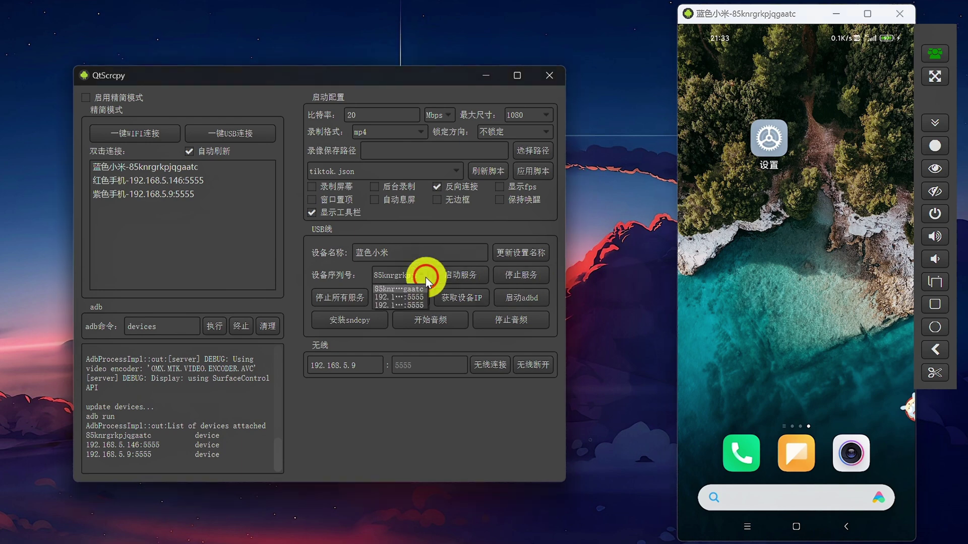
pyautogui.click(422, 297)
pyautogui.click(459, 277)
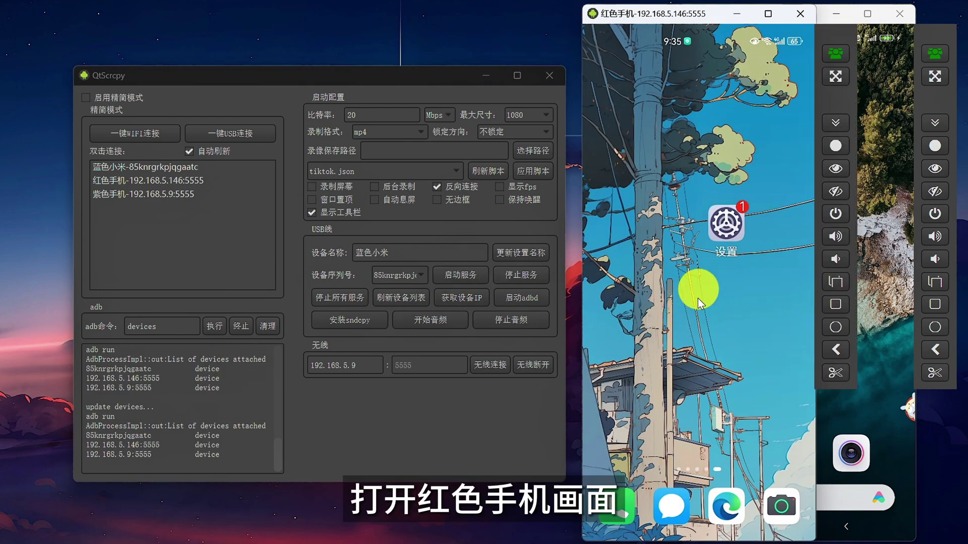
# Stop the mirroring service of 蓝色小米 and of 红色手机 individually
pyautogui.click(528, 277)
pyautogui.click(422, 275)
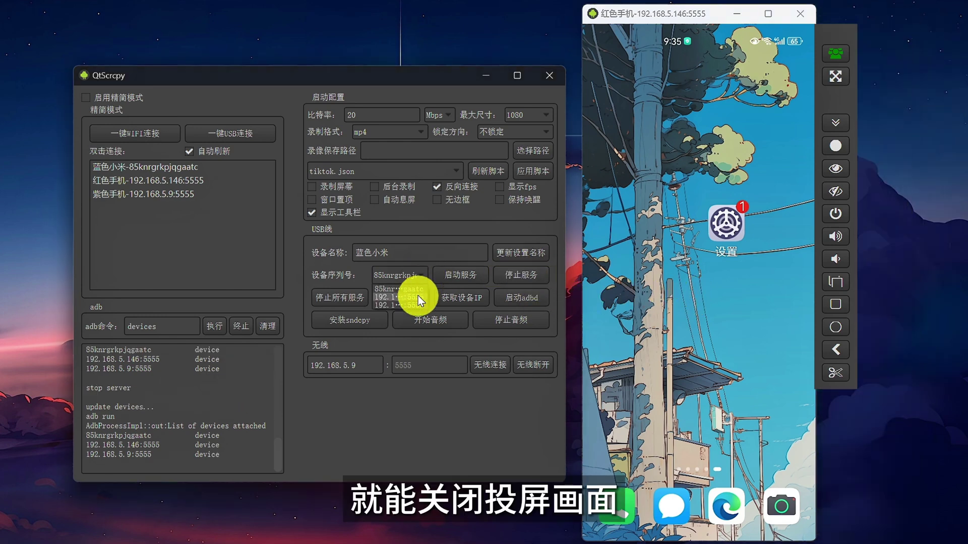
pyautogui.click(419, 295)
pyautogui.click(506, 274)
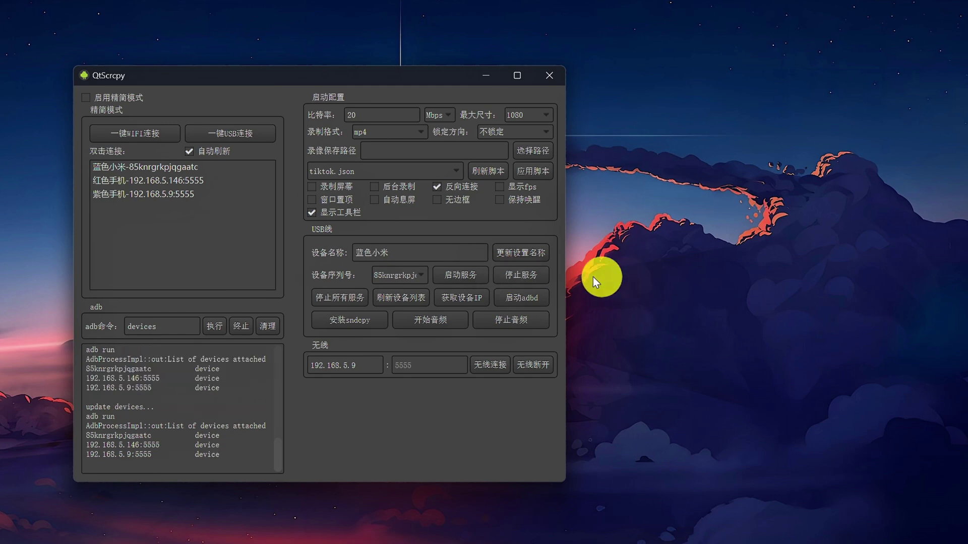
# Mirror 蓝色小米, 红色手机 and 紫色手机 directly from the device list, and stop all mirroring services at once
pyautogui.doubleClick(144, 166)
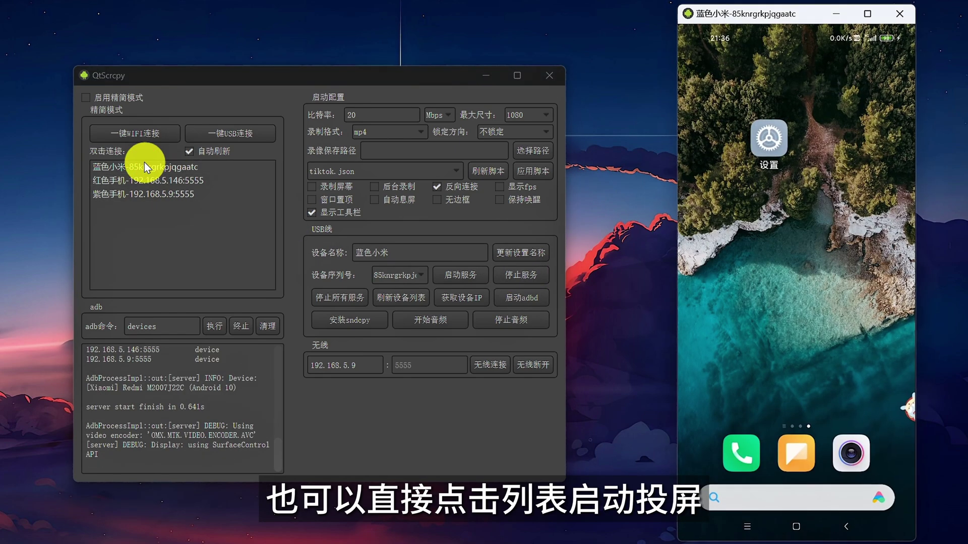
pyautogui.doubleClick(144, 181)
pyautogui.doubleClick(140, 195)
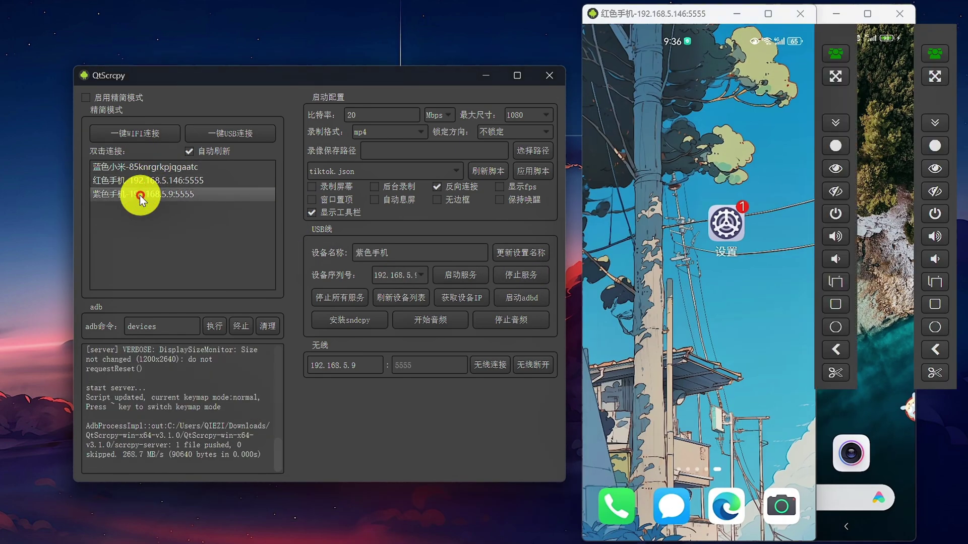
pyautogui.click(208, 81)
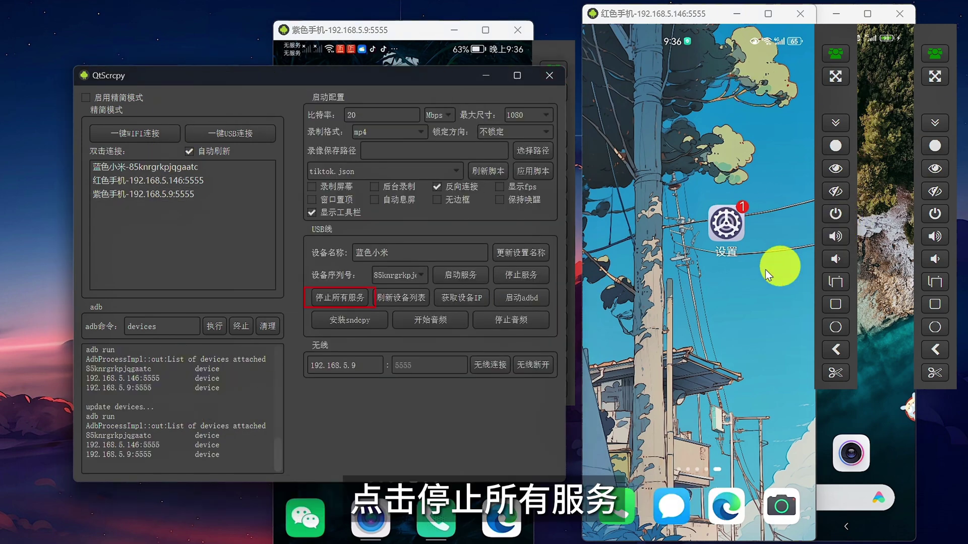
pyautogui.click(341, 305)
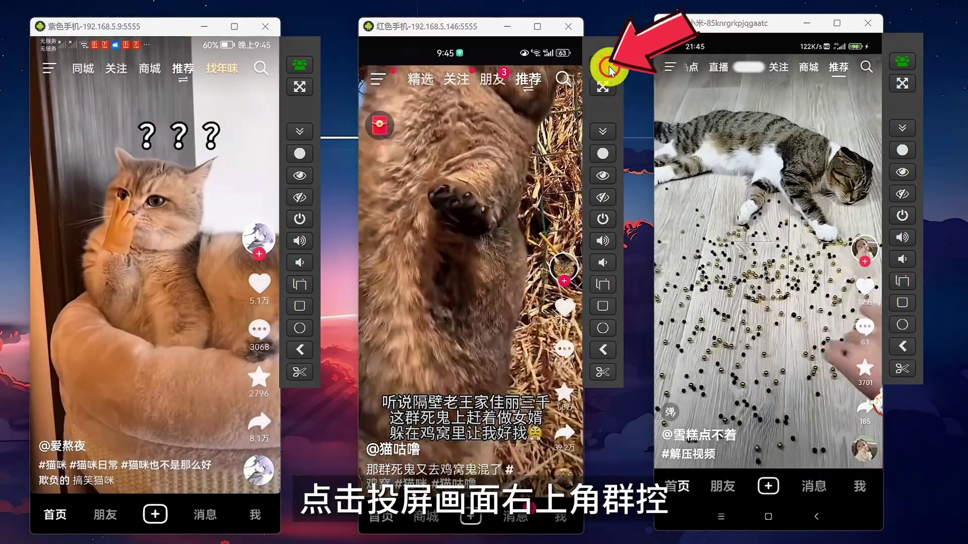
# Enable group control from the 红色手机 mirror window and swipe up to the next video on all three phones
pyautogui.click(609, 67)
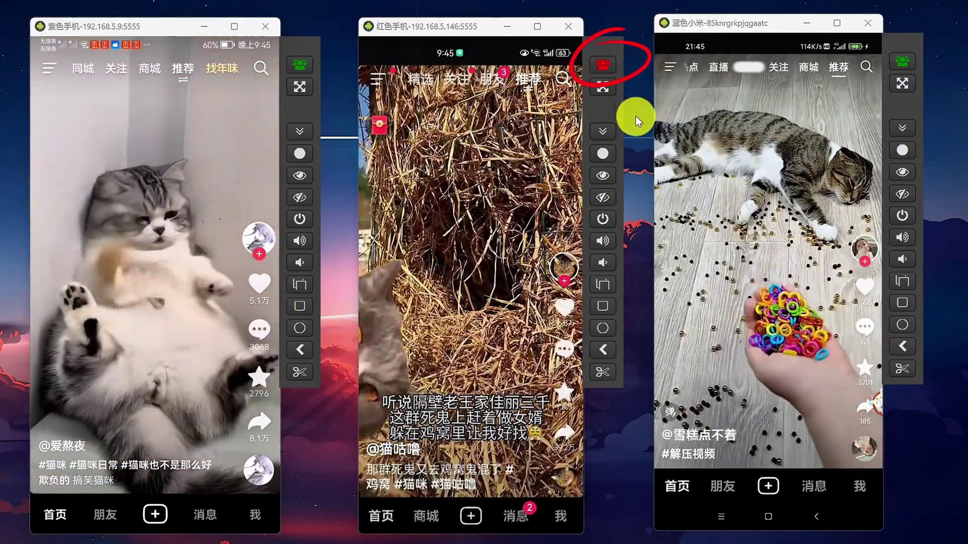
pyautogui.moveTo(479, 339); pyautogui.dragTo(479, 281)
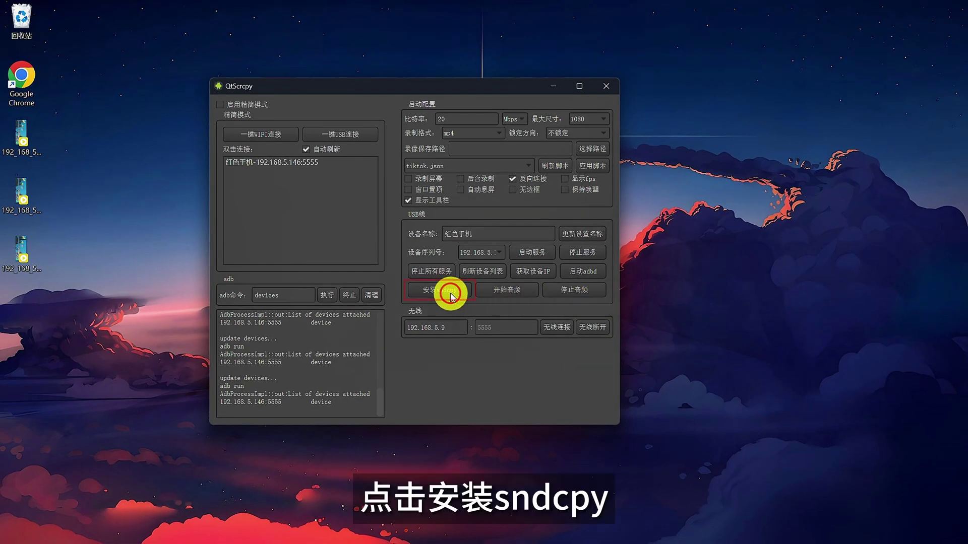
# Install sndcpy on 红色手机 for audio forwarding
pyautogui.click(450, 294)
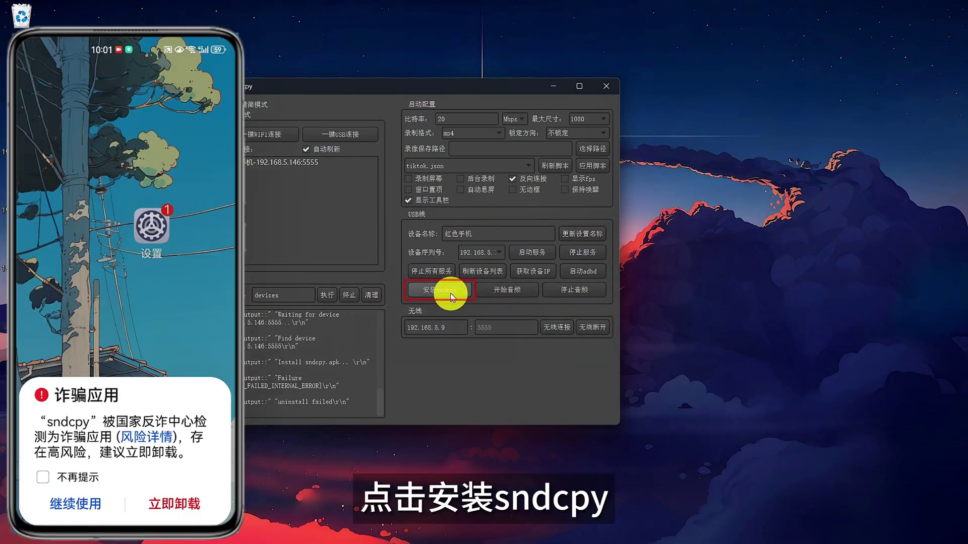